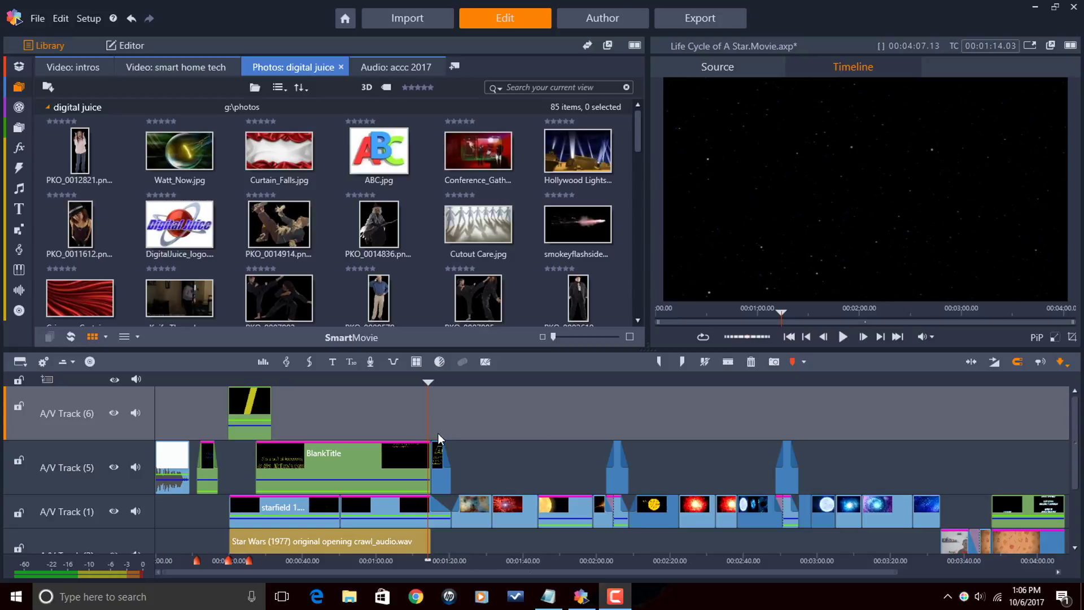
Step: Scrub the star movie from its first frame ahead to the opening crawl text
left_click_drag(427, 384, 263, 427)
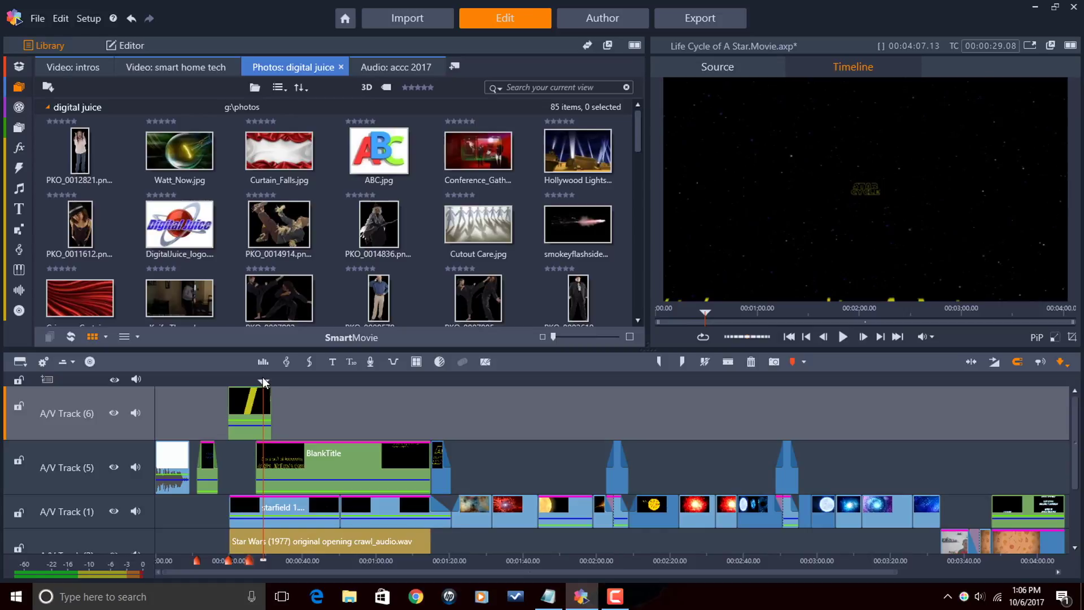
left_click_drag(263, 382, 501, 403)
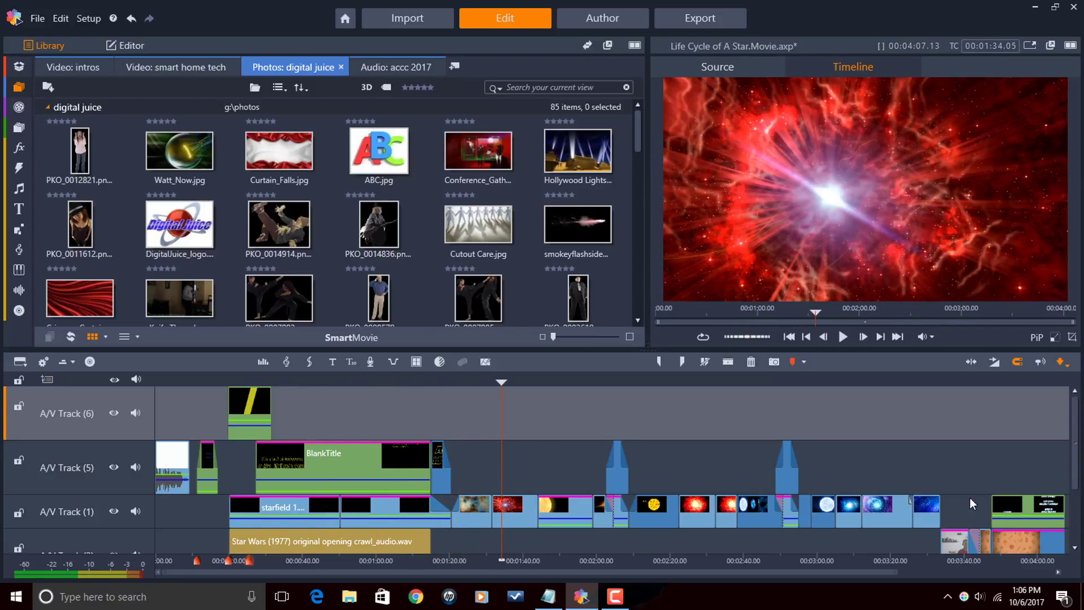
scroll(1076, 454, "down", 3)
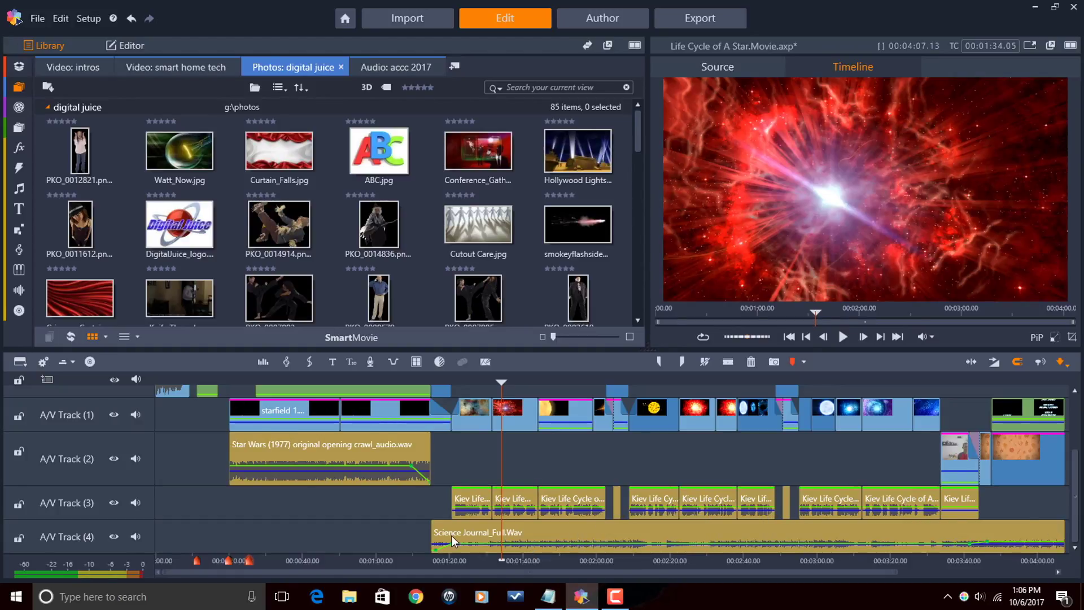
scroll(694, 426, "up", 3)
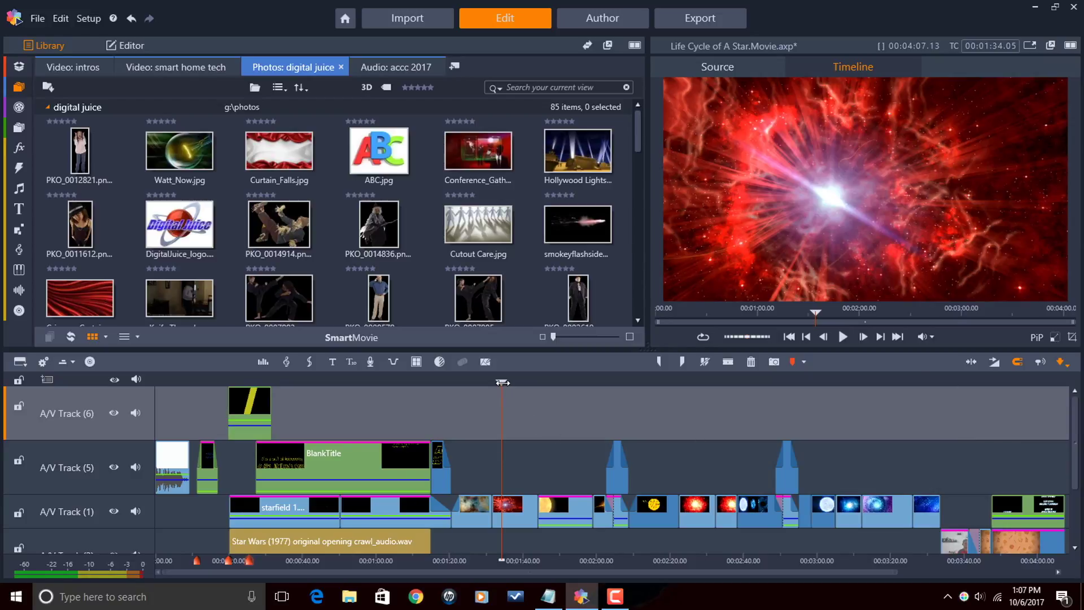
Step: Return to the blue cloud clip, then choose Save Movie As Template from the File menu
left_click_drag(506, 387, 442, 387)
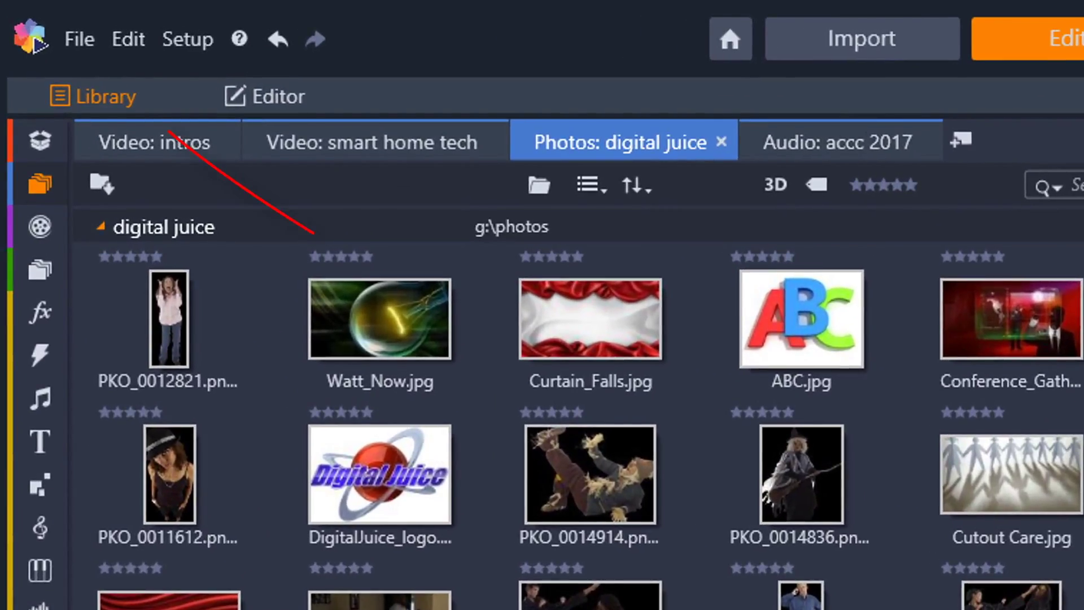
left_click(80, 40)
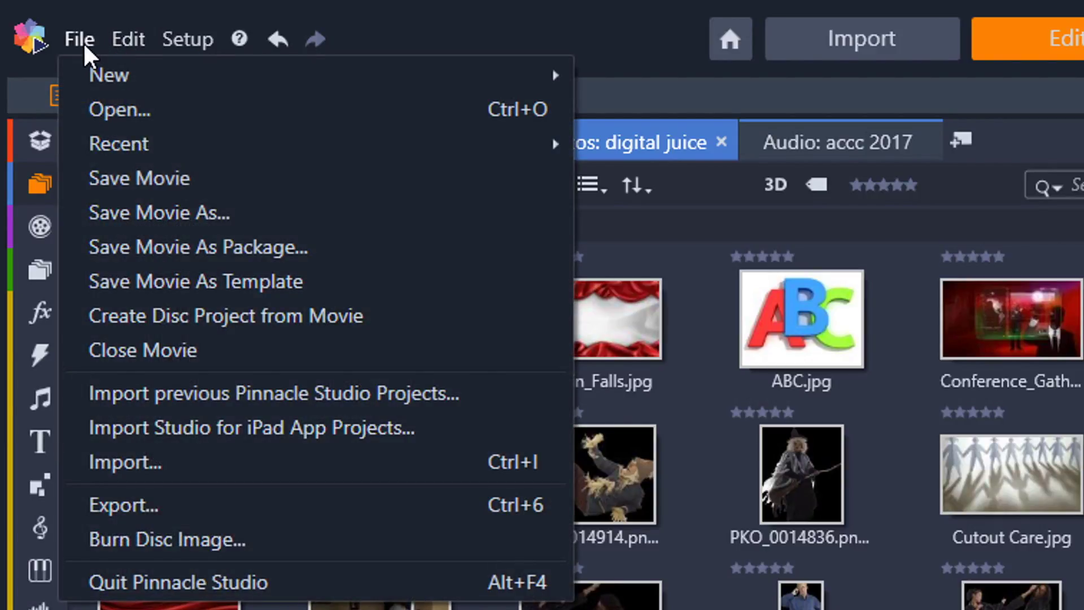
left_click(170, 282)
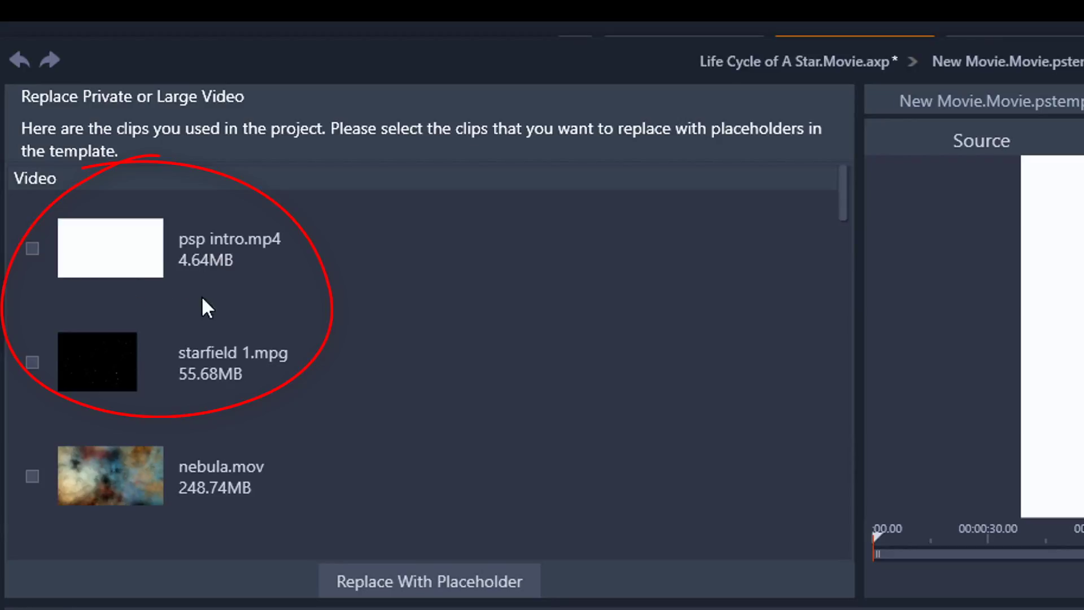
Step: Mark nebula.mov, protostar.mov, sun diamond.mov and red giant.mov as placeholders
scroll(365, 318, "down", 1)
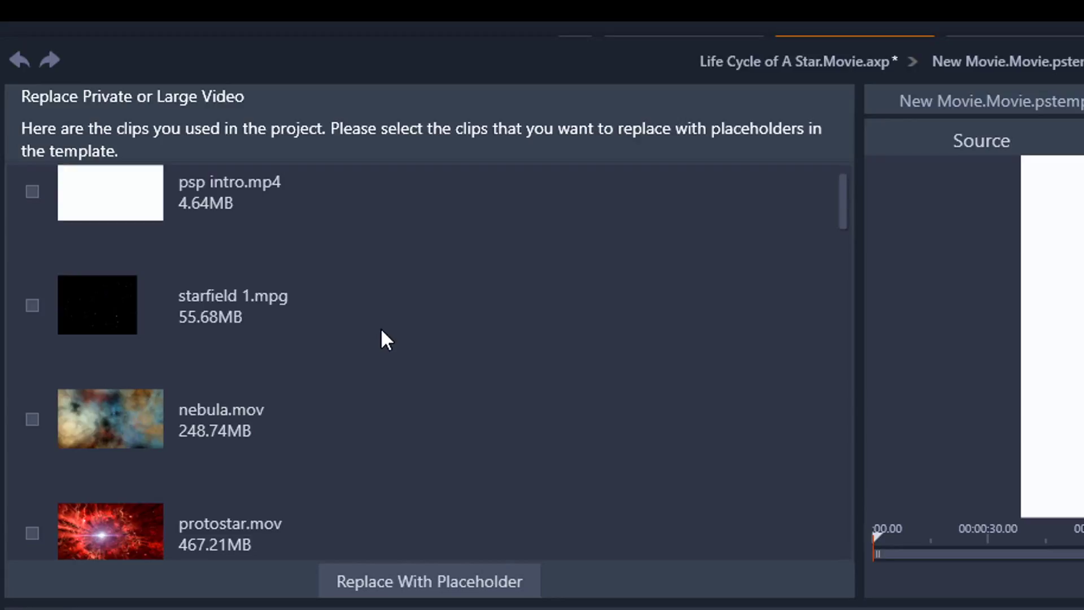
scroll(382, 330, "down", 1)
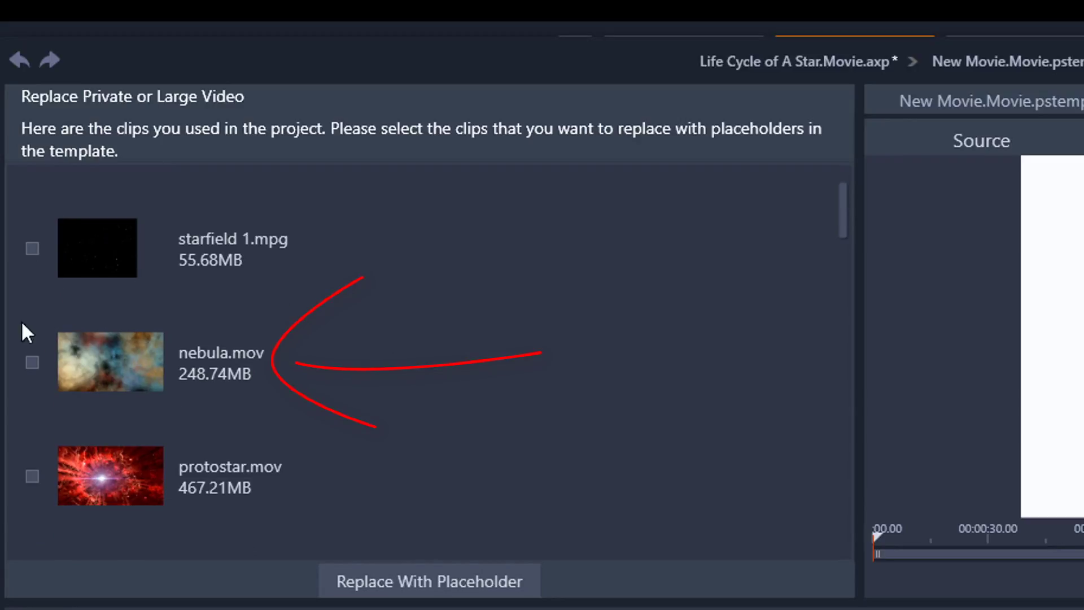
left_click(32, 361)
scroll(412, 363, "down", 2)
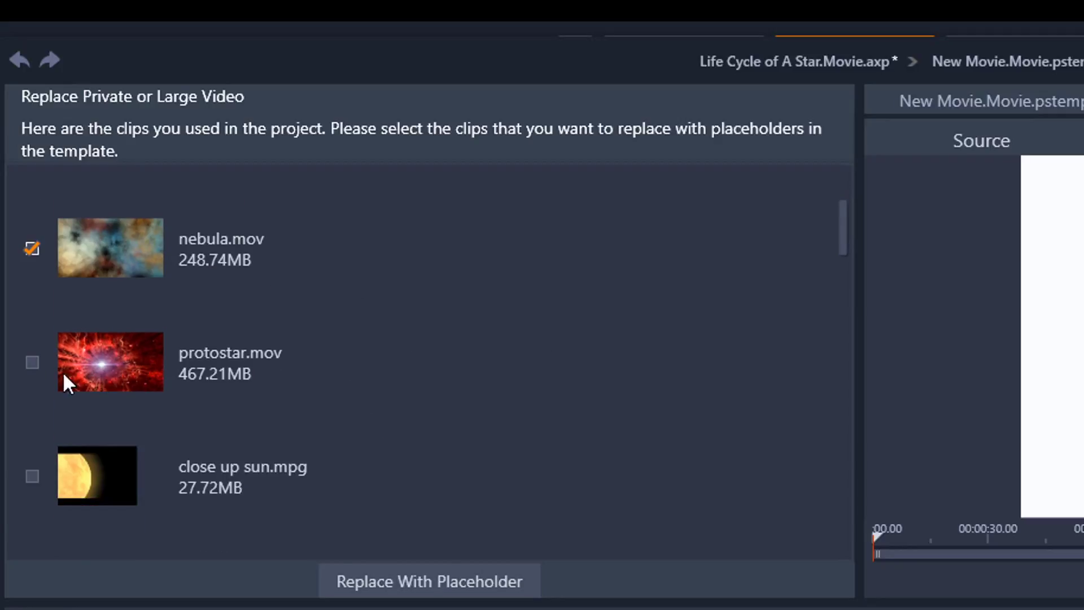
left_click(32, 362)
scroll(373, 418, "down", 2)
left_click(31, 479)
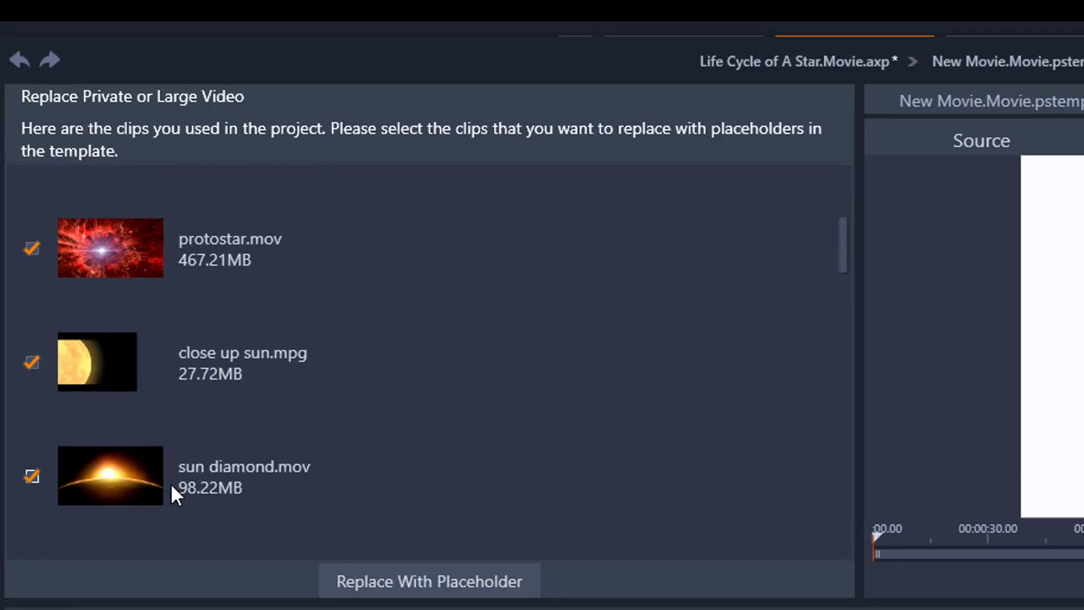
scroll(388, 452, "down", 3)
left_click(32, 419)
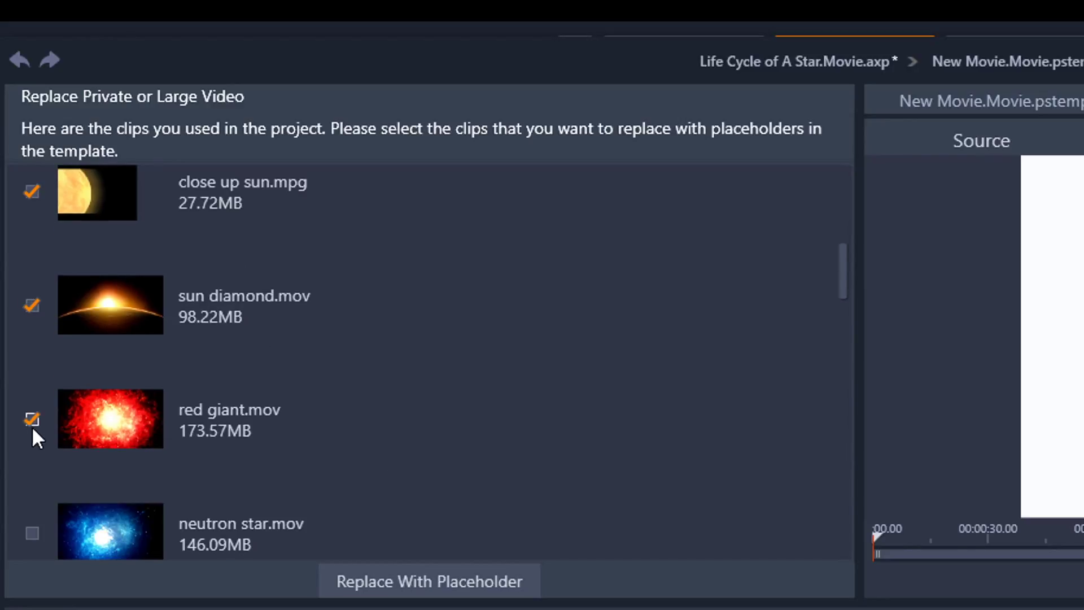
Step: Mark galactic whirlpool i.mov, magical depths.mov, kiev life cycle star.mov and outro text.mp4 as placeholders
scroll(351, 421, "down", 2)
scroll(389, 395, "down", 2)
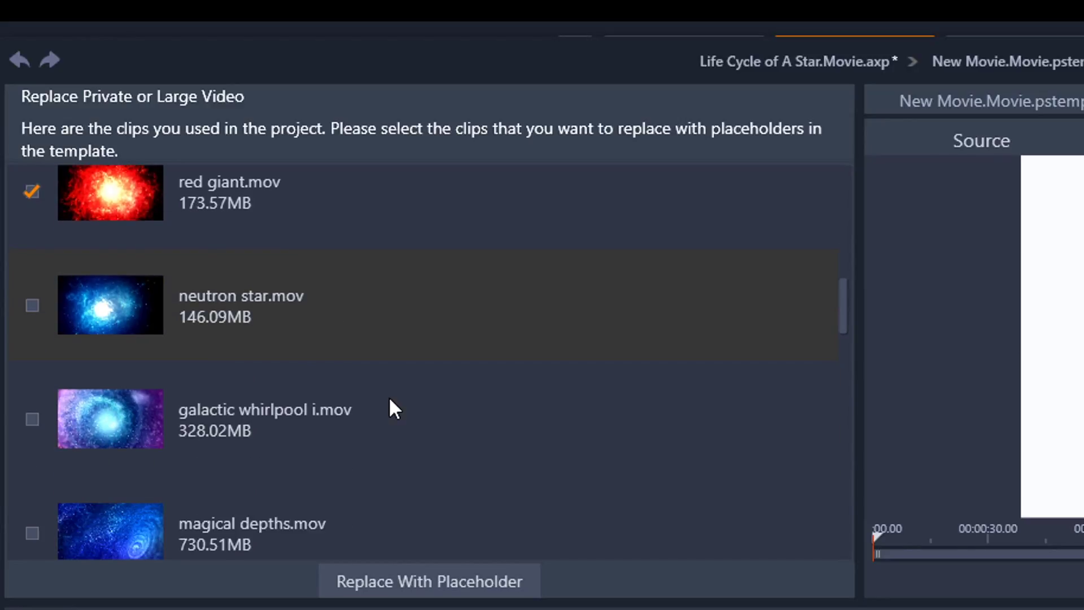
left_click(29, 419)
scroll(229, 430, "down", 1)
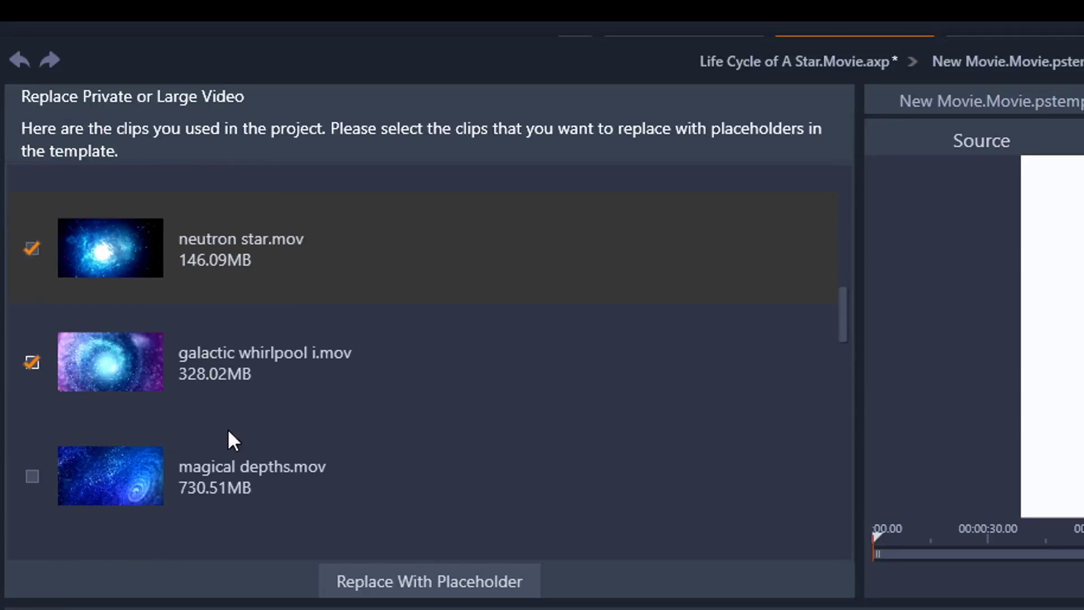
left_click(31, 478)
scroll(485, 448, "down", 3)
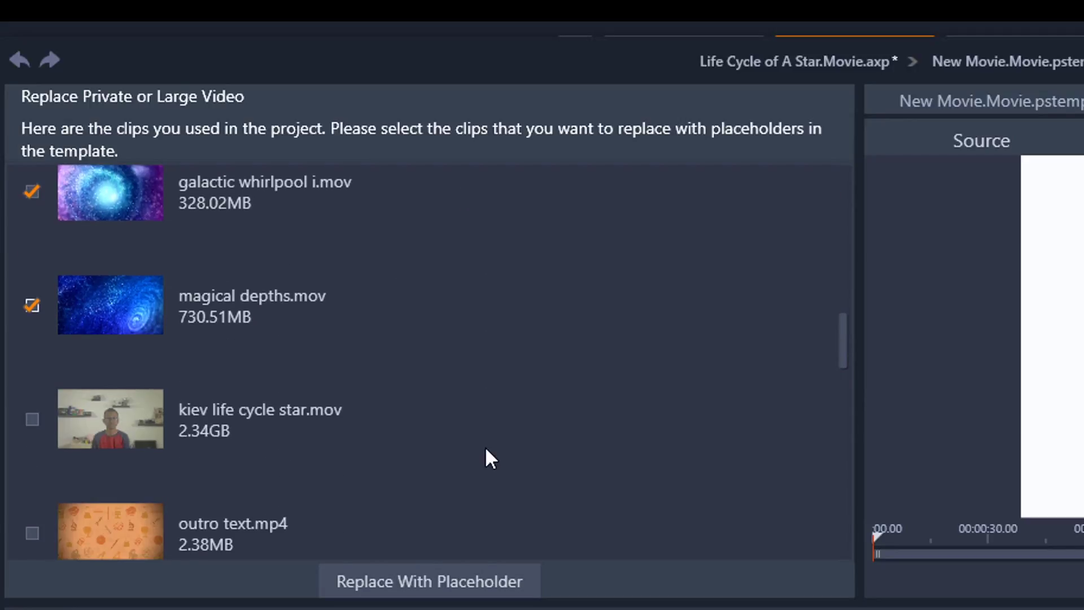
scroll(485, 447, "down", 1)
left_click(32, 364)
scroll(467, 440, "down", 2)
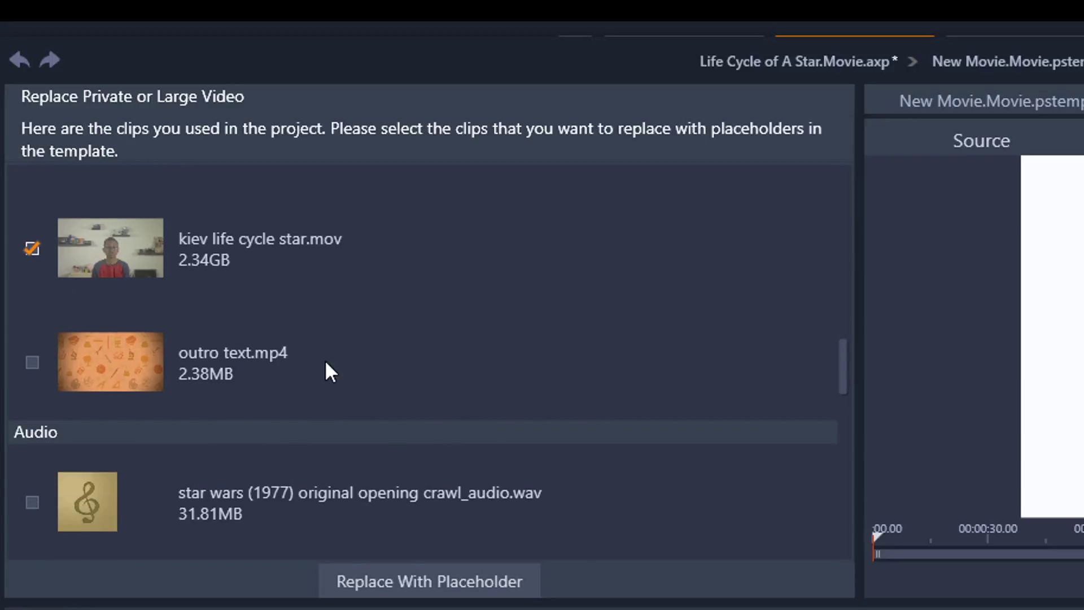
left_click(38, 367)
scroll(463, 356, "up", 8)
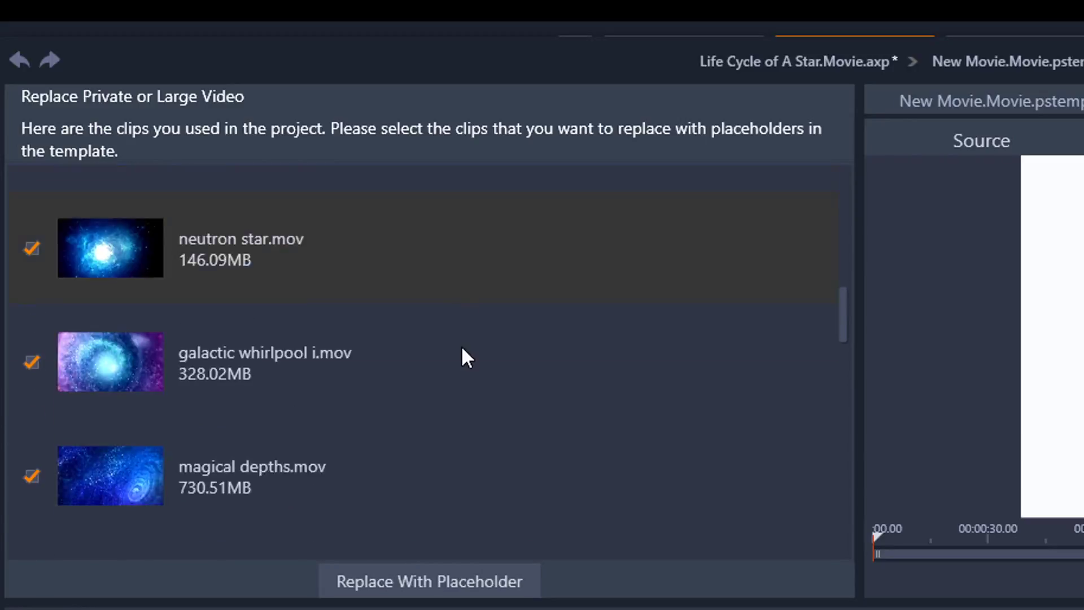
Step: Mark the kiev life cycle of a star_01.wav audio as a placeholder, then look over the Picture section
scroll(462, 349, "up", 10)
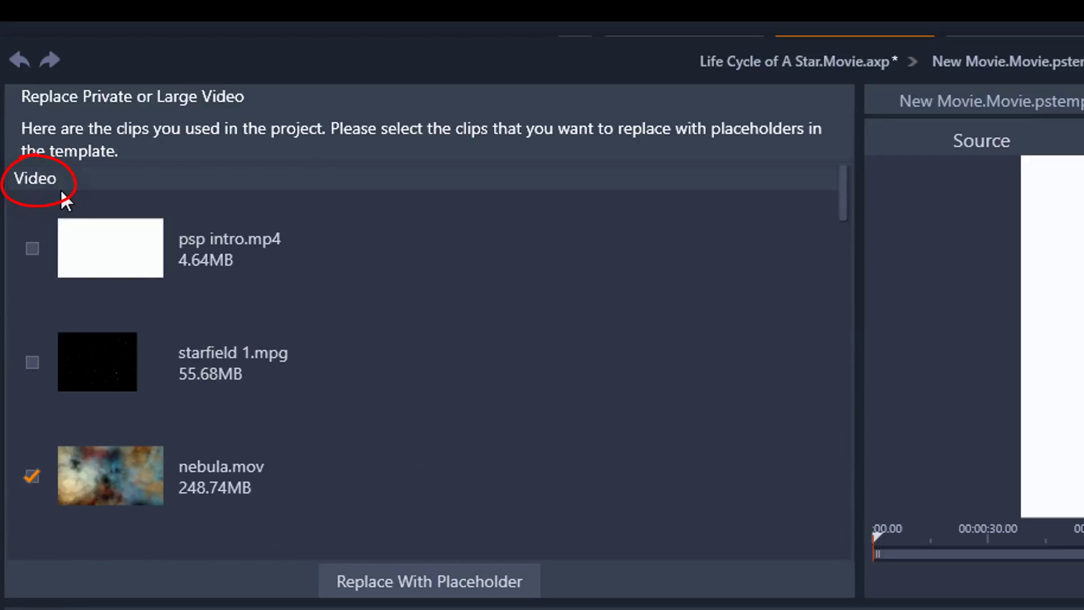
scroll(382, 339, "down", 10)
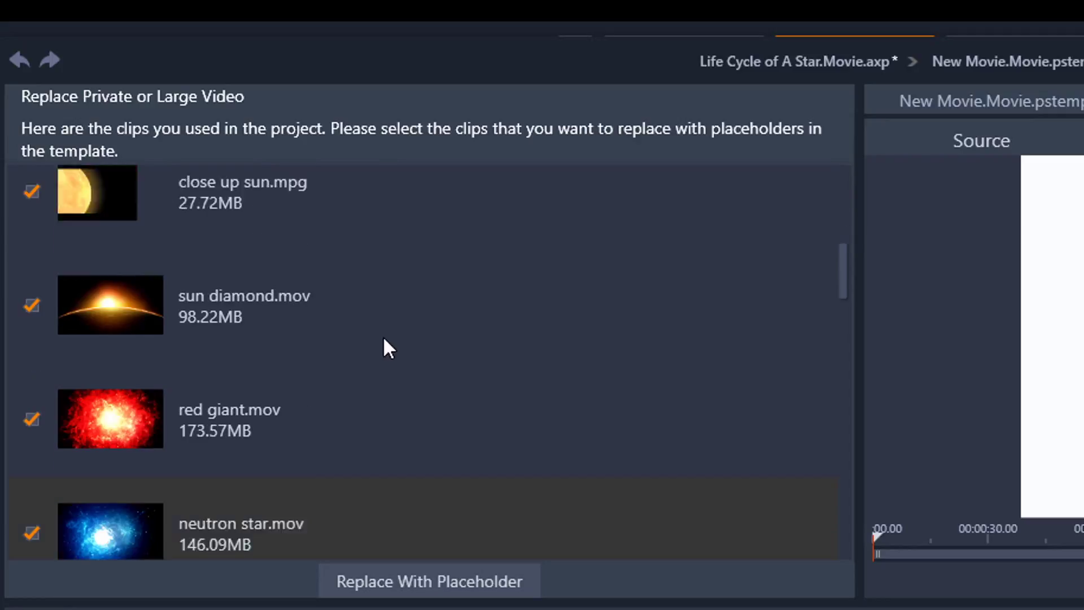
scroll(380, 337, "down", 8)
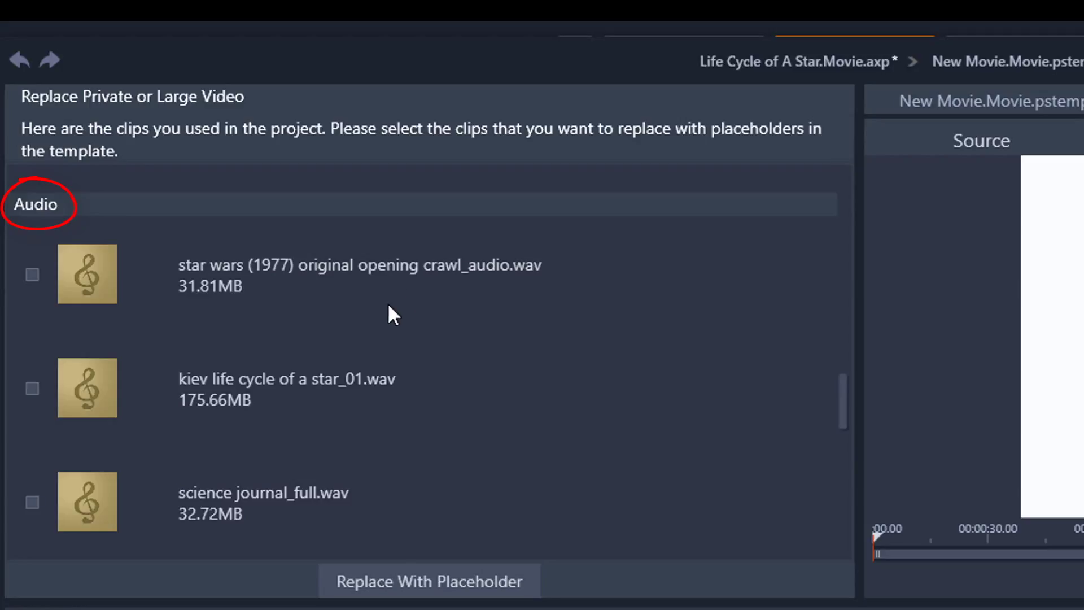
scroll(414, 428, "down", 1)
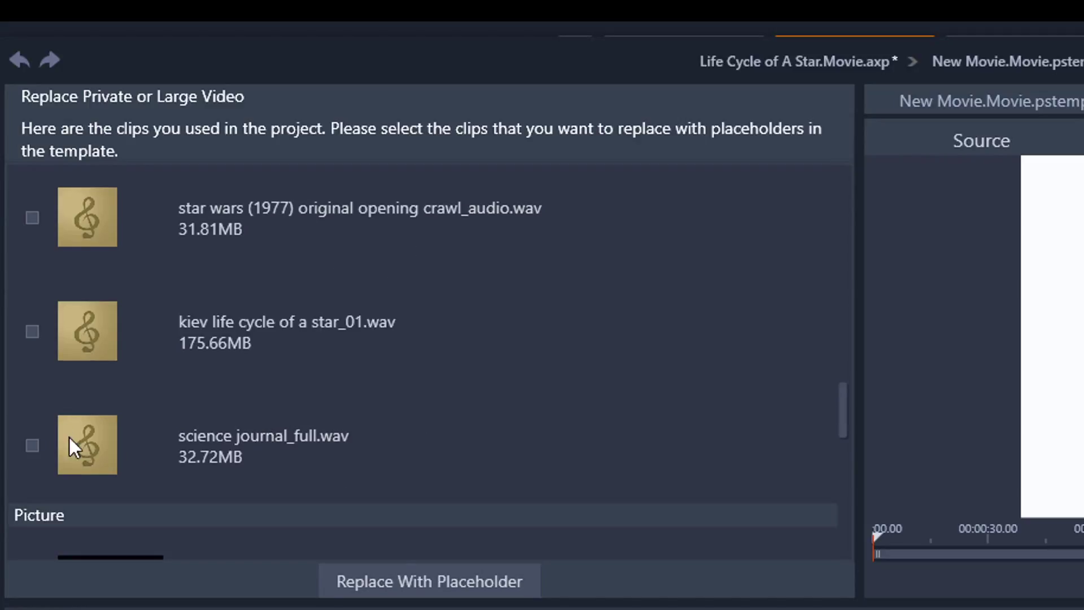
left_click(33, 334)
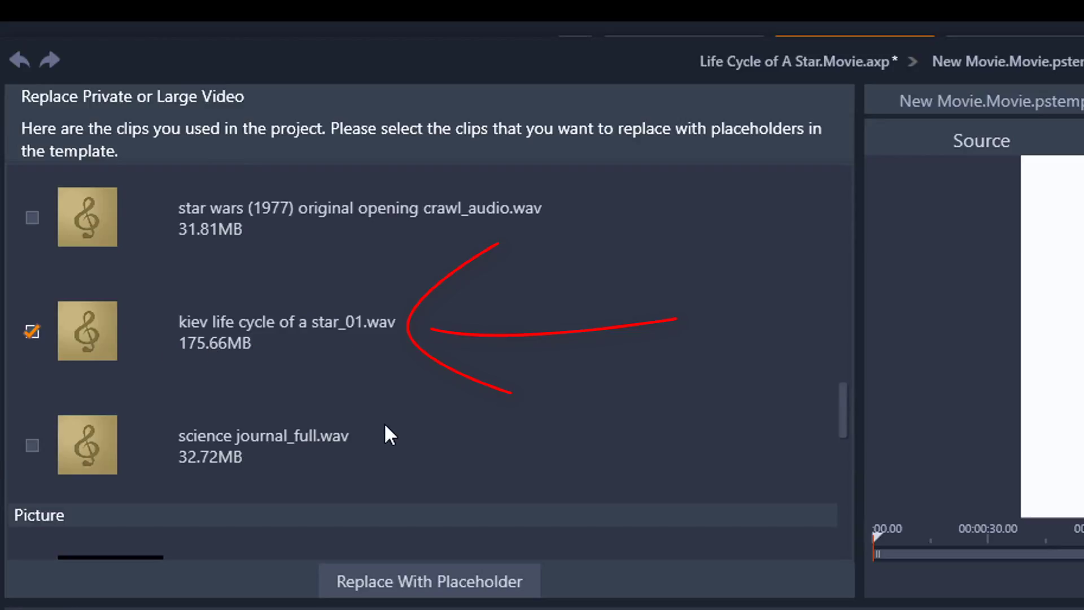
scroll(388, 434, "down", 1)
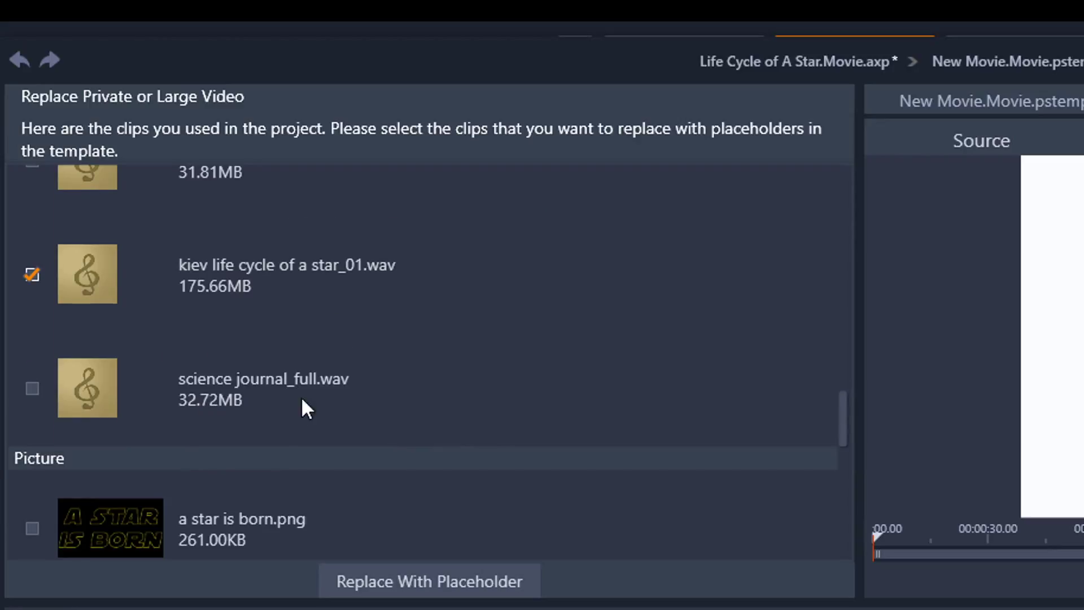
scroll(422, 410, "up", 1)
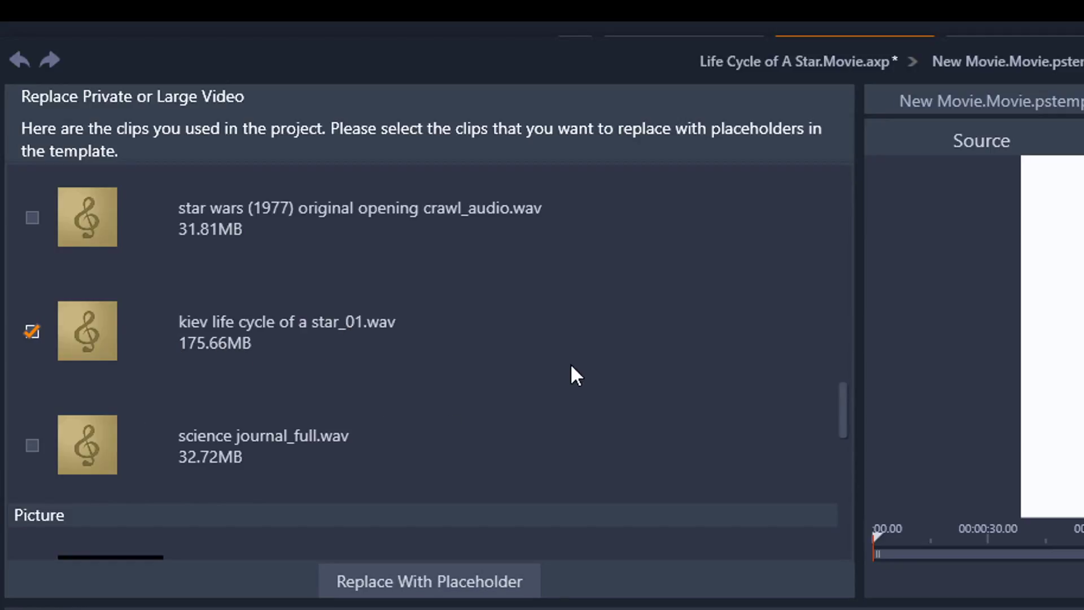
scroll(570, 365, "down", 2)
scroll(565, 358, "down", 3)
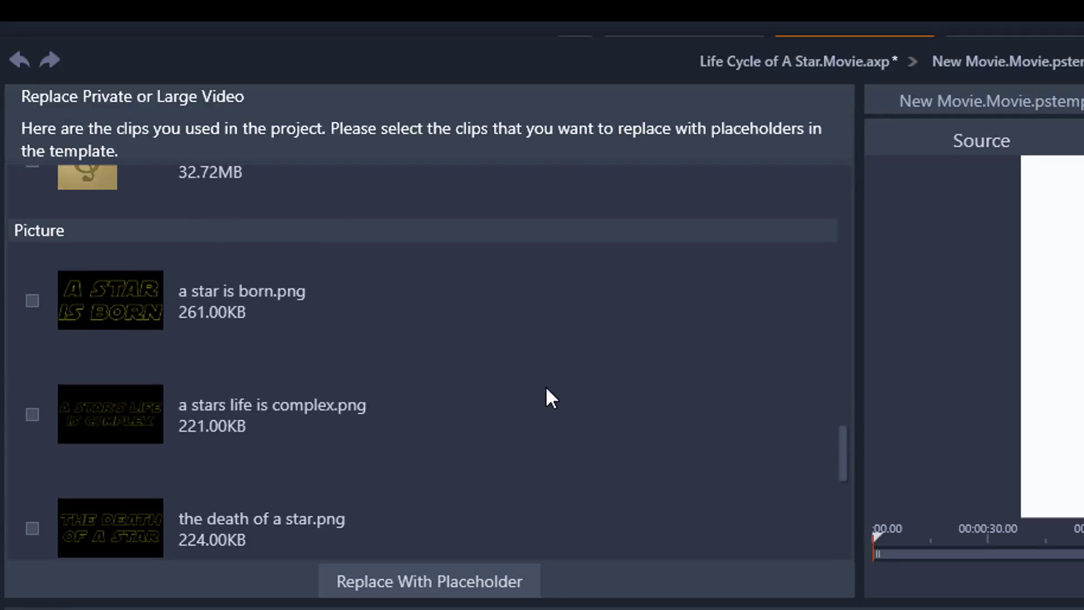
scroll(446, 373, "down", 1)
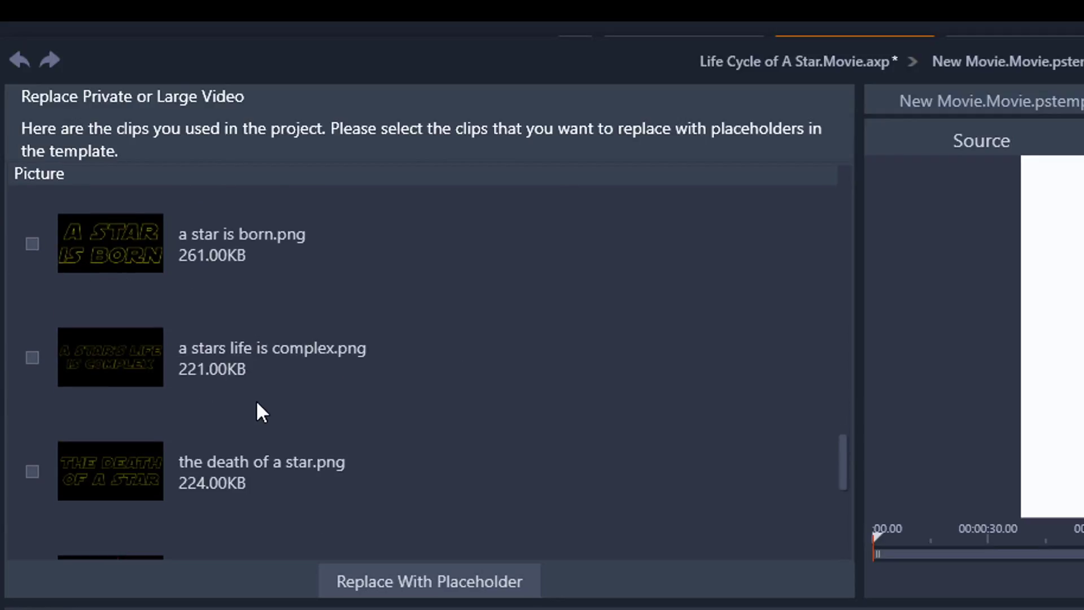
scroll(257, 411, "down", 2)
Step: Unmark outro text.mp4 so it stays a regular clip in the template
scroll(252, 410, "up", 2)
scroll(262, 305, "down", 2)
scroll(282, 316, "up", 2)
scroll(328, 333, "down", 4)
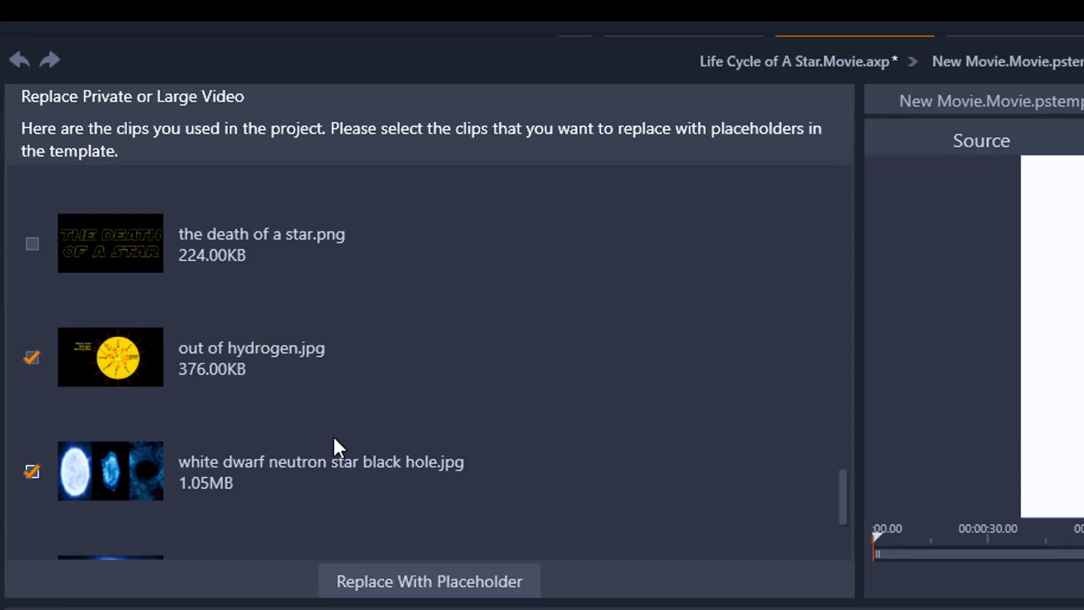
scroll(333, 435, "down", 4)
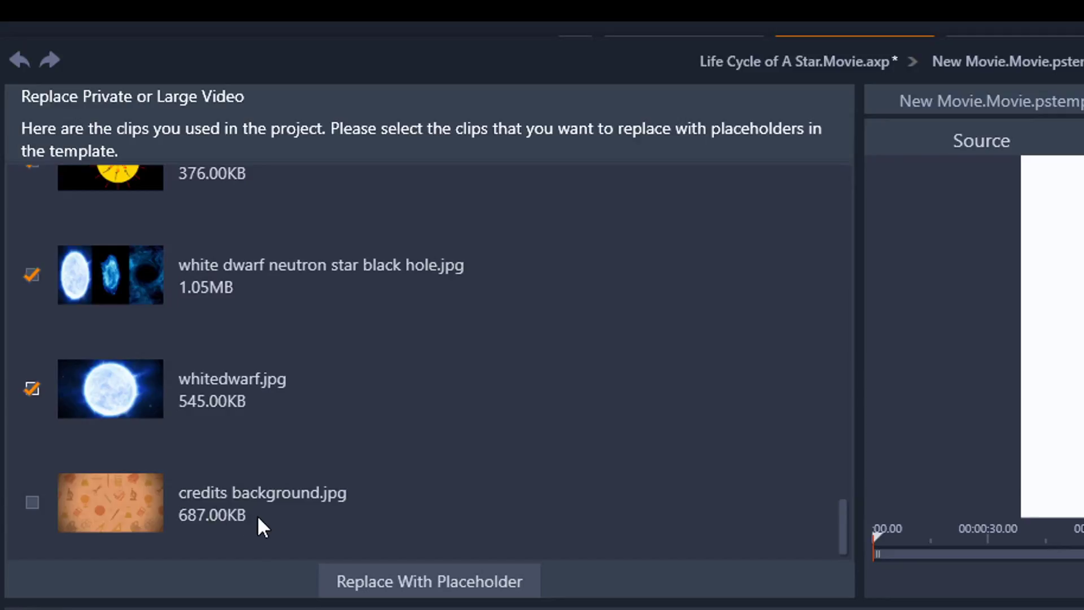
scroll(427, 489, "up", 12)
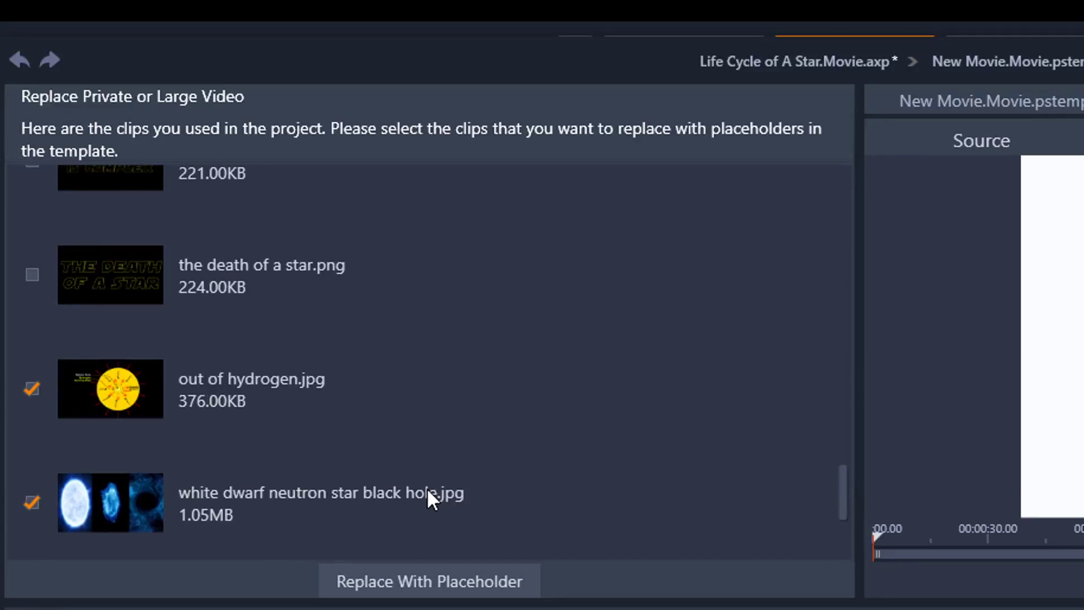
scroll(427, 485, "up", 12)
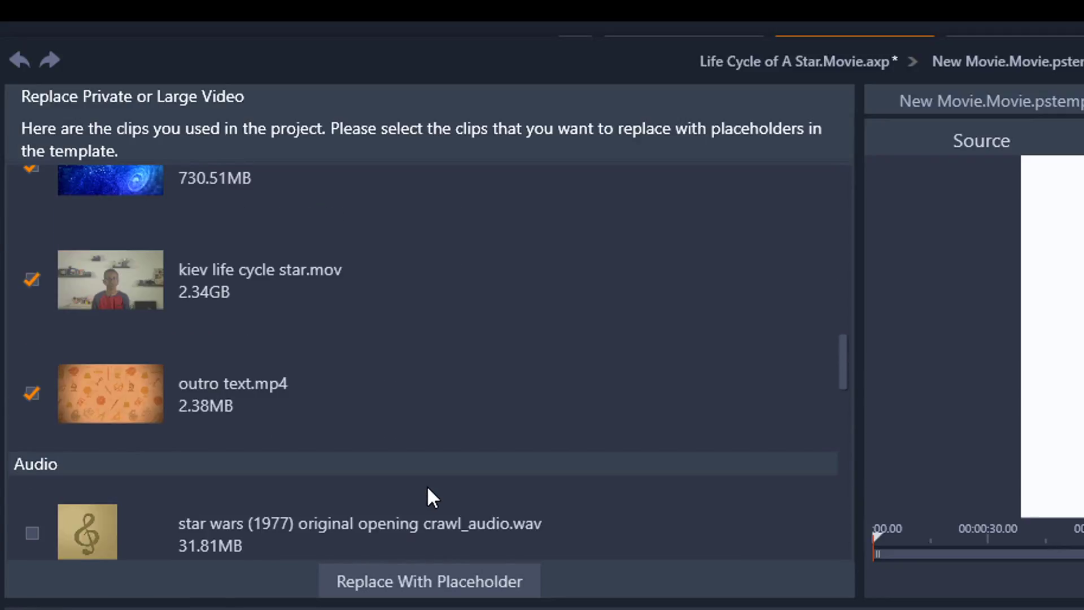
scroll(418, 484, "down", 2)
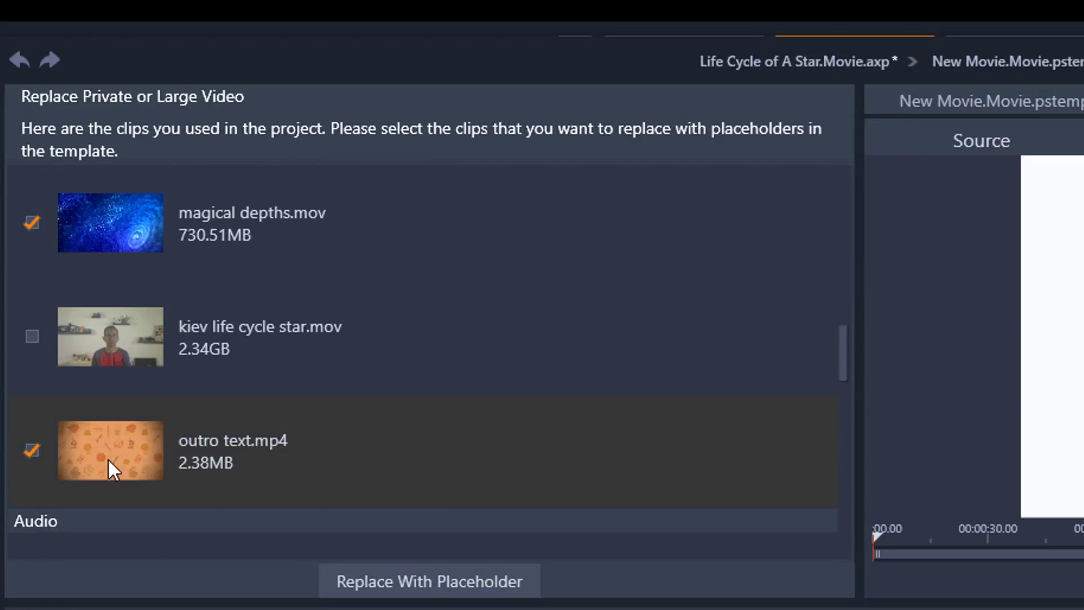
left_click(26, 451)
Step: Replace all the marked clips with numbered placeholders
scroll(432, 425, "up", 5)
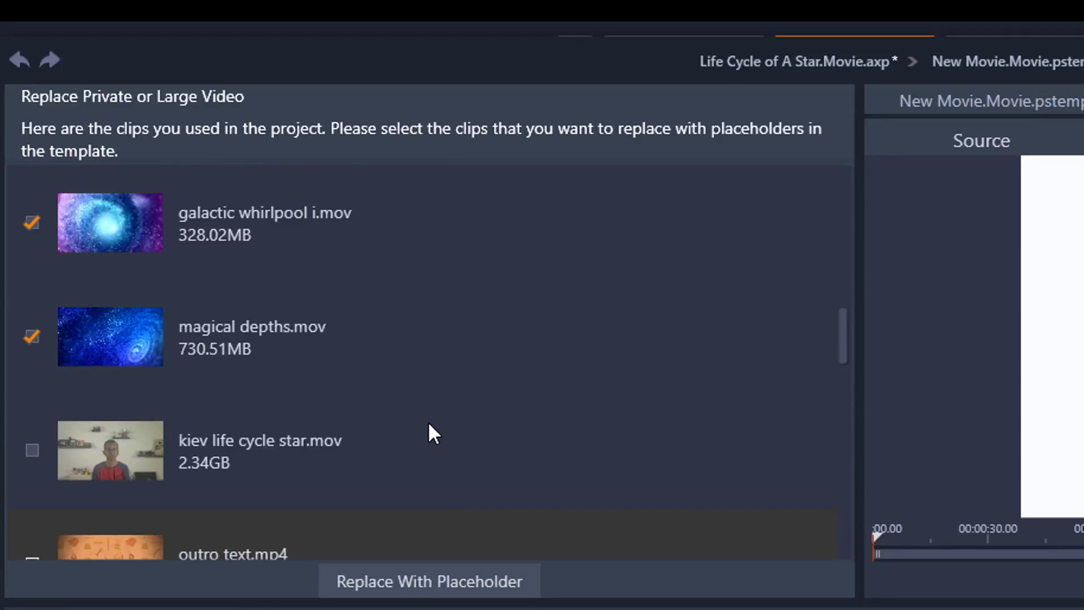
scroll(428, 423, "up", 10)
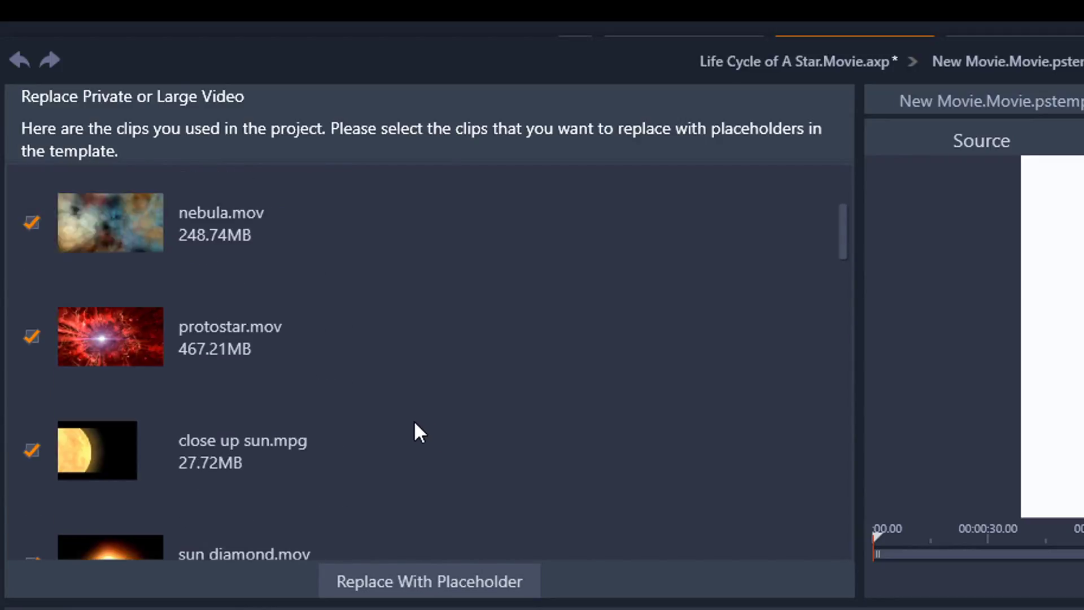
scroll(412, 423, "down", 5)
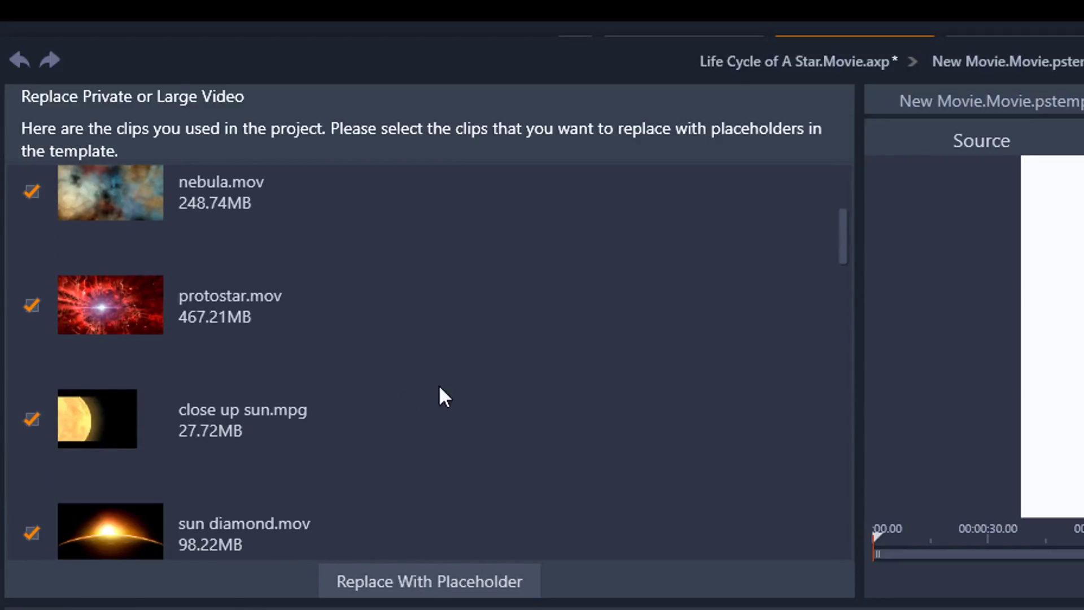
scroll(463, 389, "down", 1)
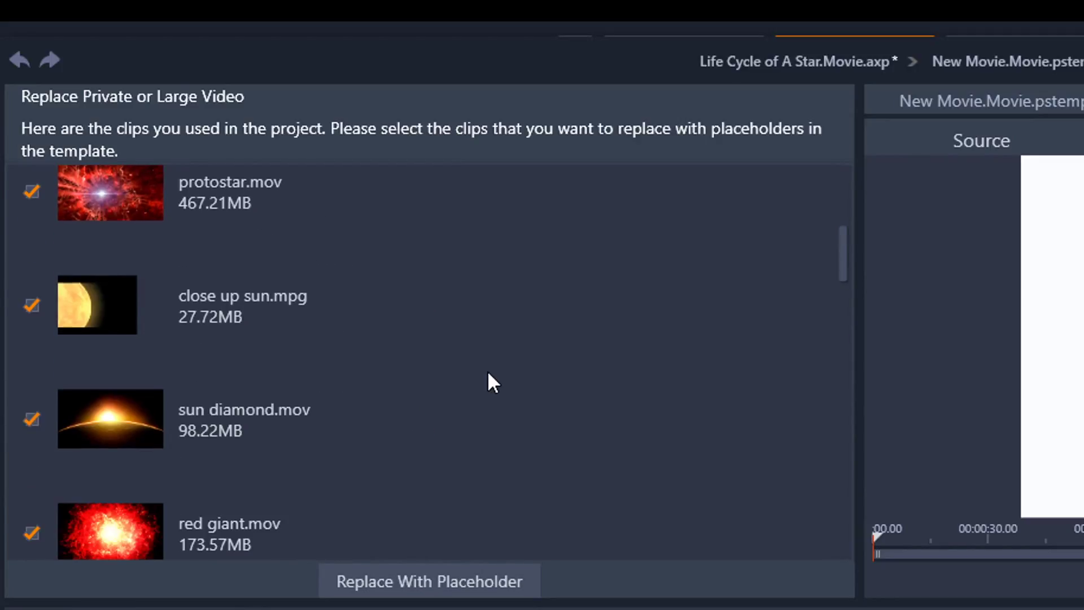
left_click(446, 578)
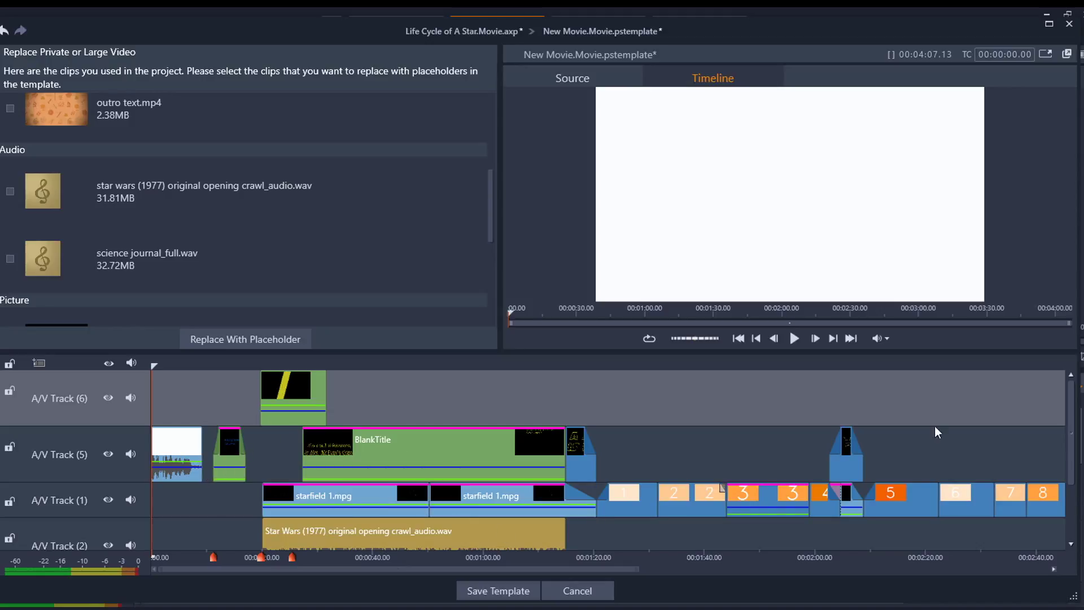
Step: Scroll through the template timeline's placeholders and set the playhead to 00:01:42 on placeholder 2
left_click_drag(1071, 438, 1071, 439)
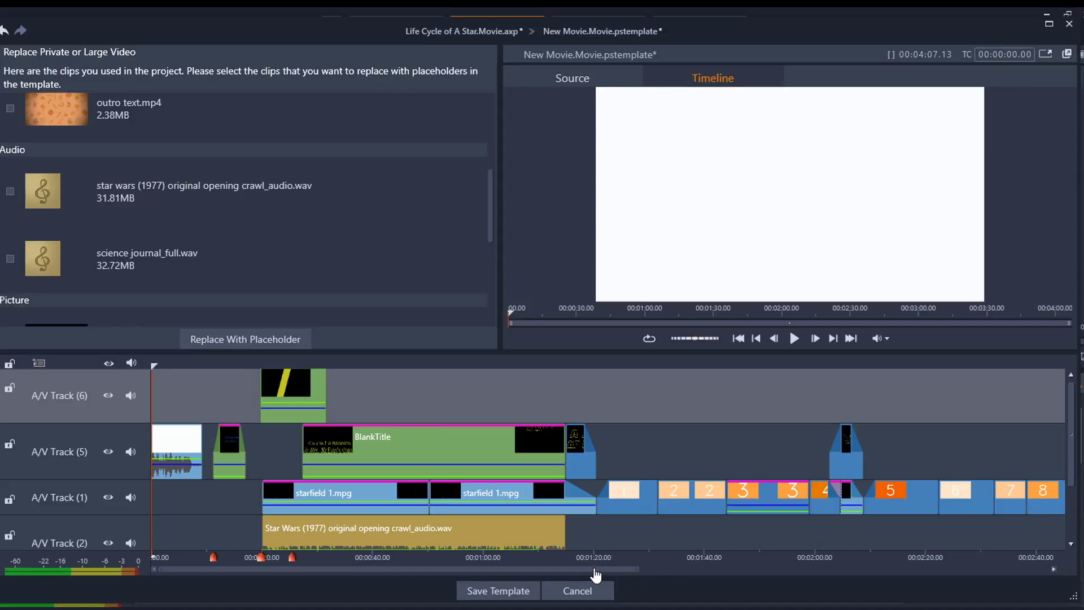
left_click_drag(634, 573, 777, 587)
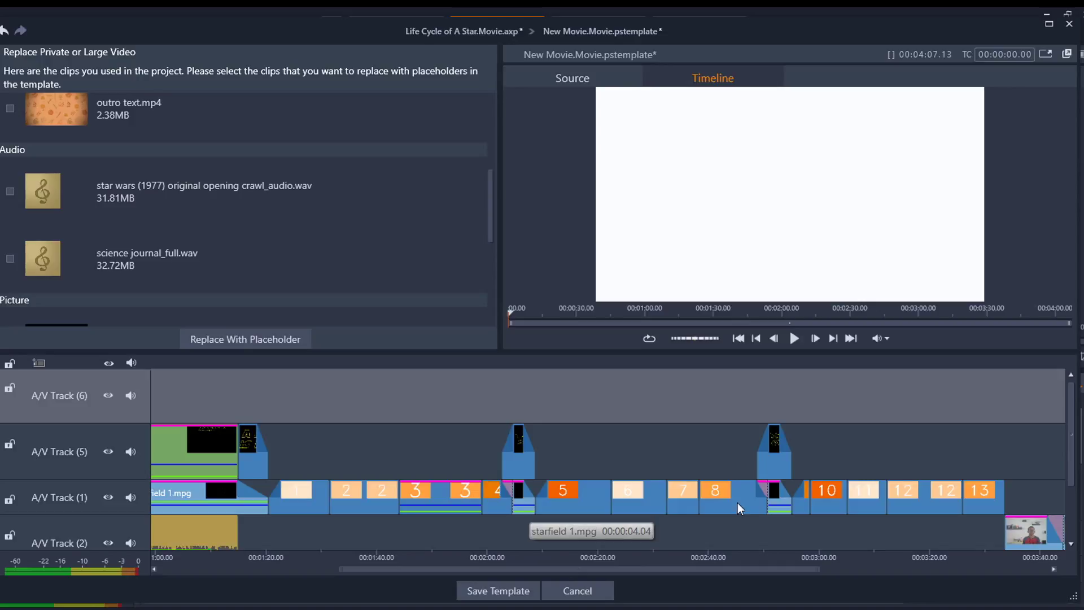
left_click_drag(1072, 454, 1080, 515)
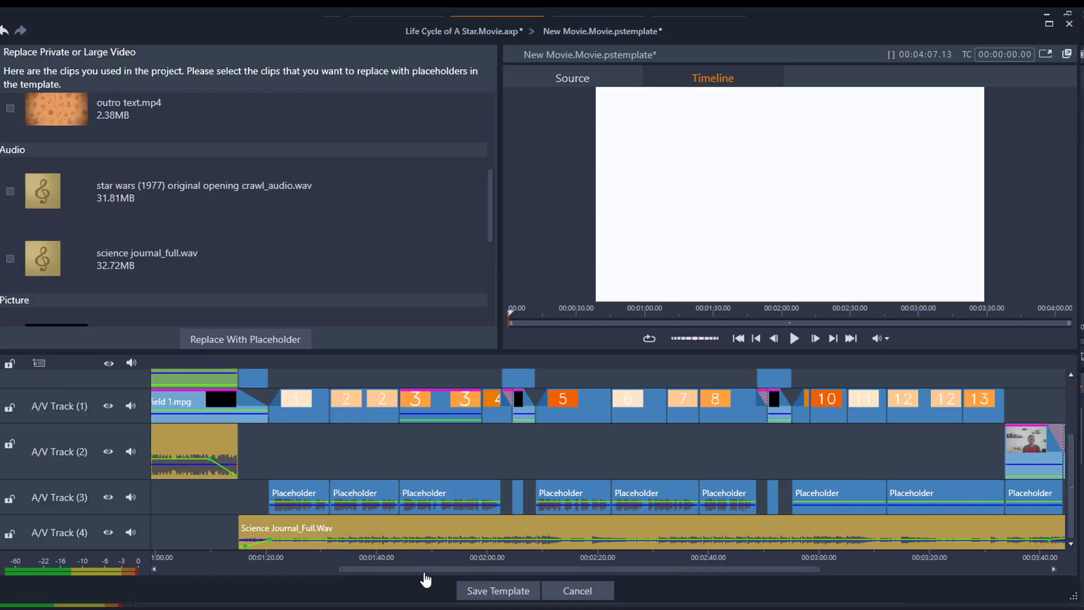
scroll(429, 571, "right", 2)
scroll(538, 576, "right", 5)
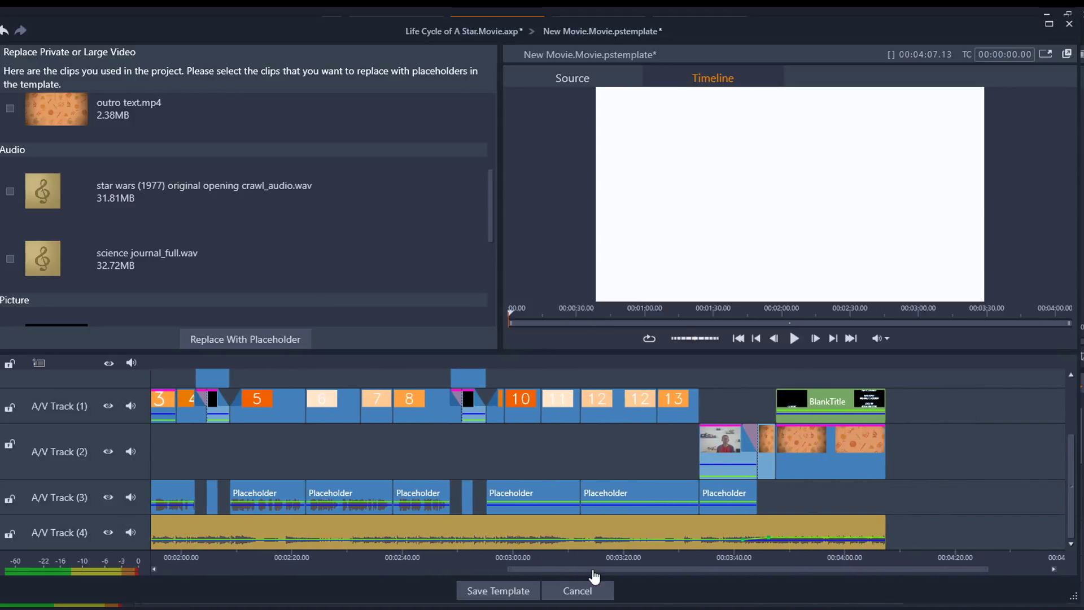
left_click_drag(594, 575, 369, 573)
scroll(579, 451, "left", 4)
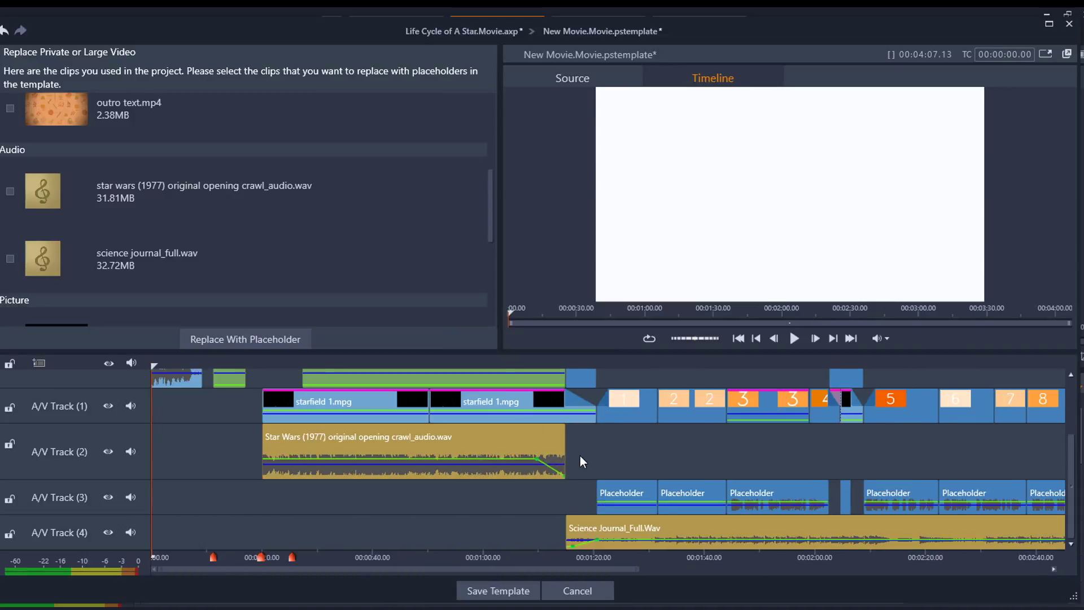
left_click(718, 369)
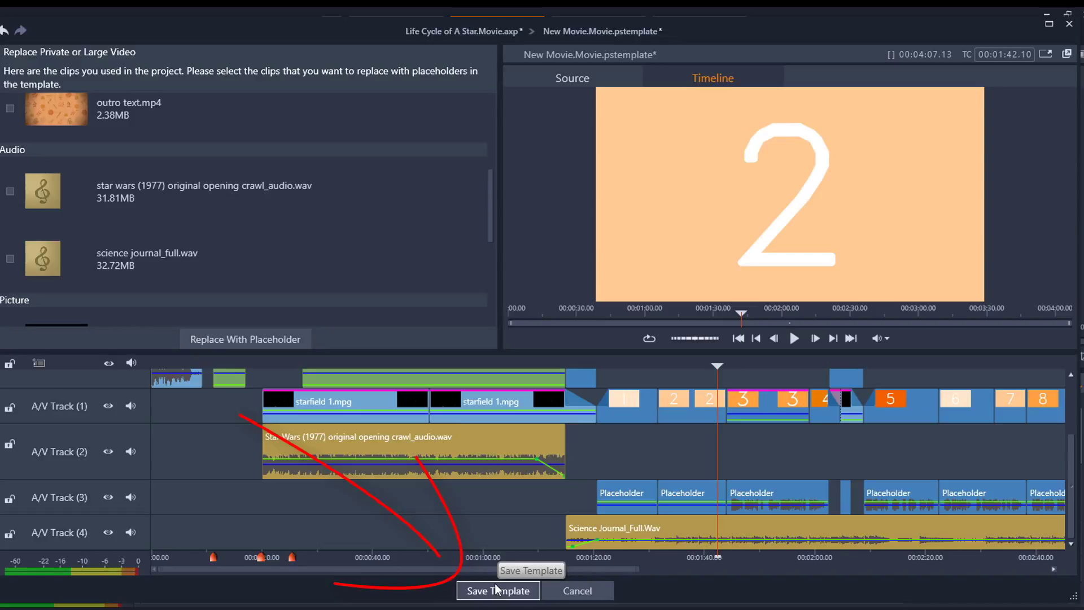
Step: Save the template as Science_Project.pstemplate in Studio Projects
left_click(496, 589)
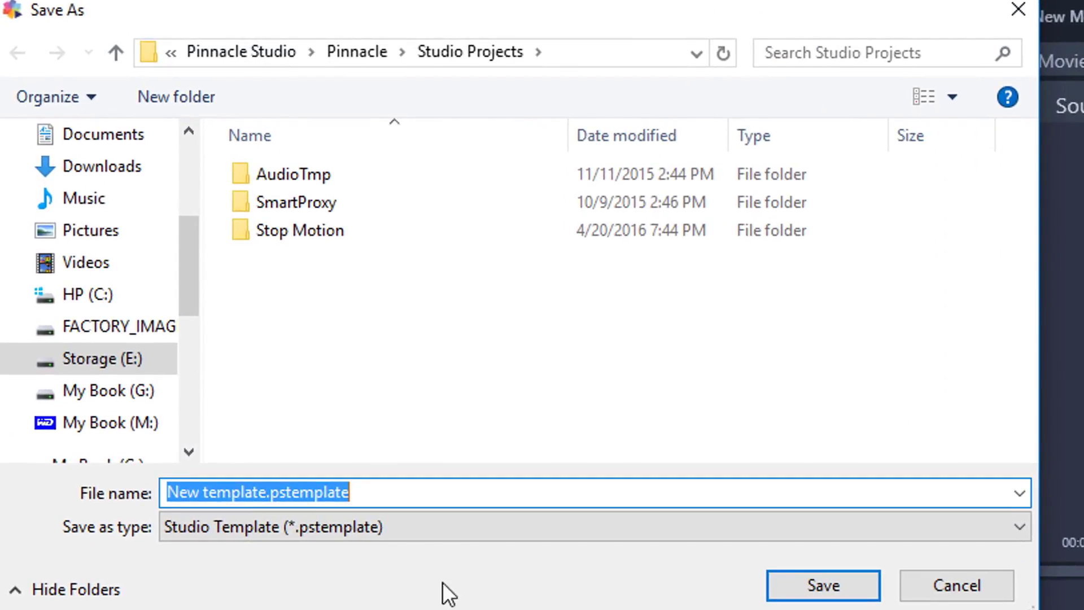
left_click(266, 496)
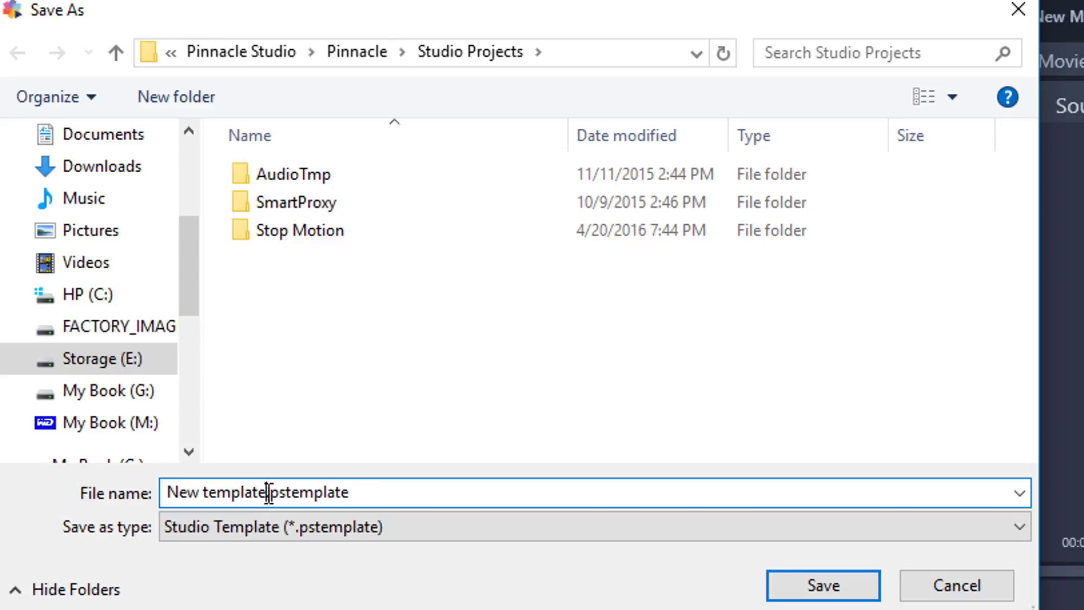
left_click_drag(267, 492, 120, 514)
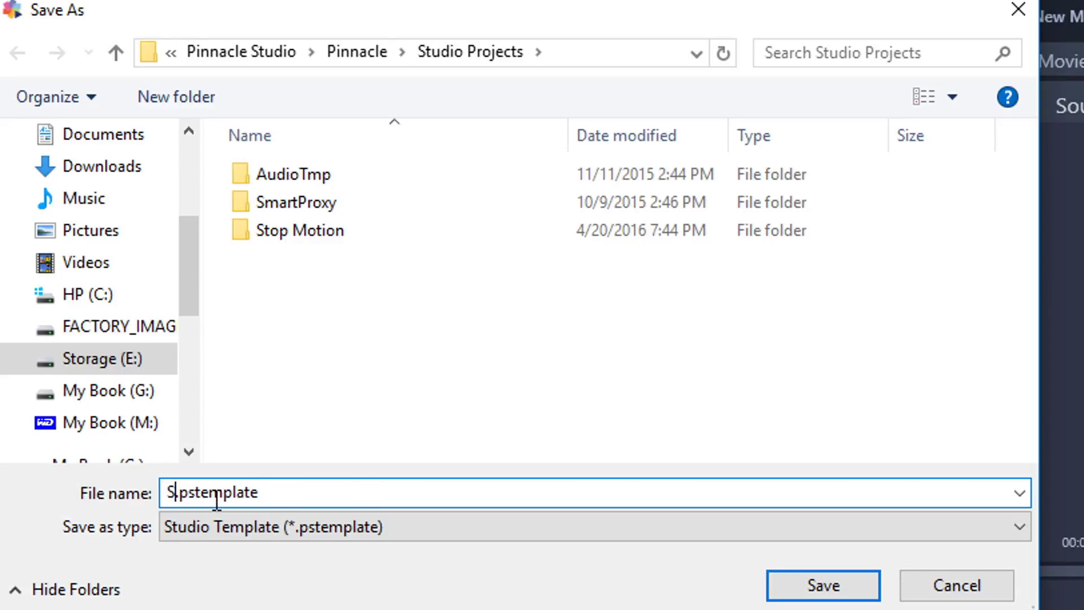
type("cience")
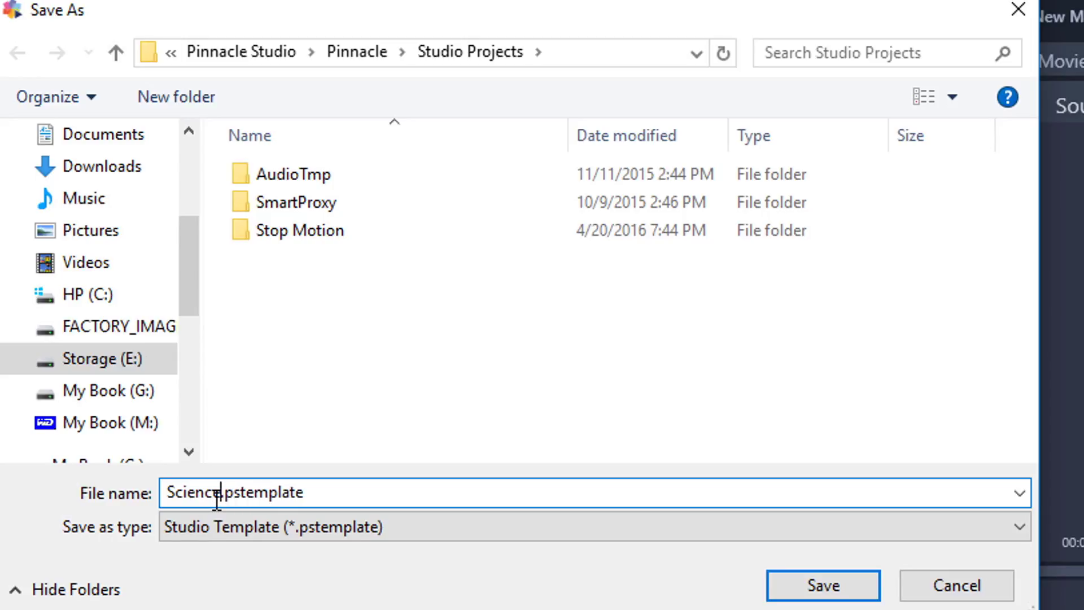
type("_Project")
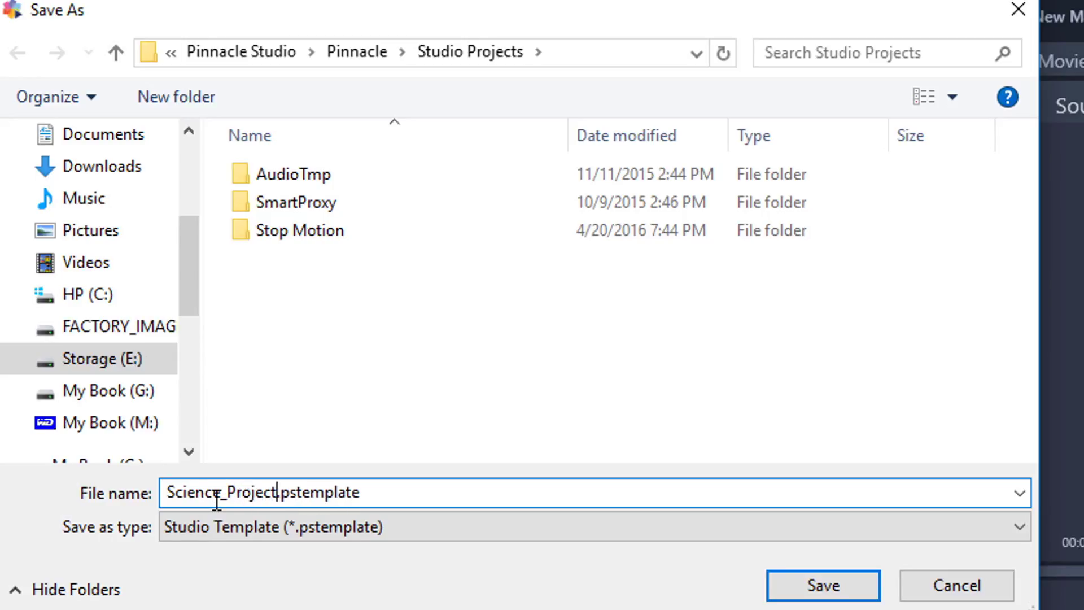
left_click(823, 587)
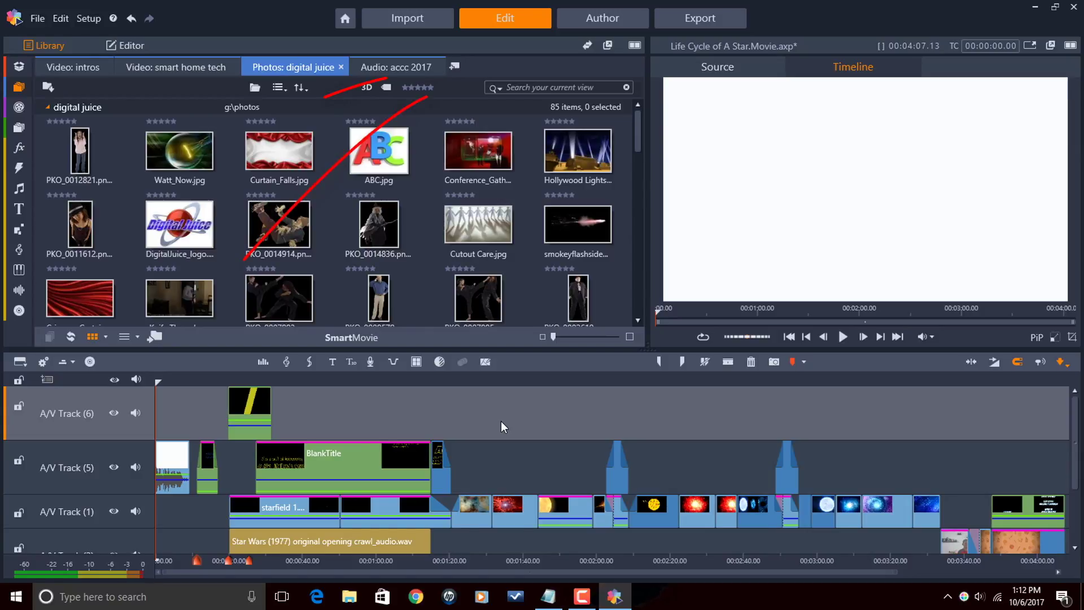
Step: In a new library tab, open Science_Project from Montage > Templates > My Templates
left_click(454, 67)
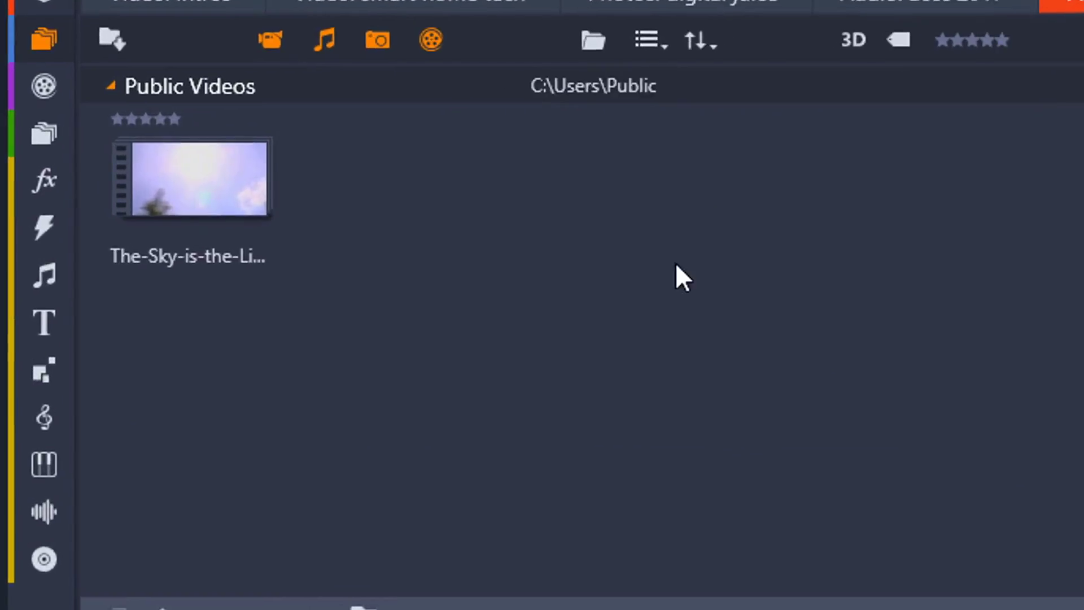
left_click(44, 383)
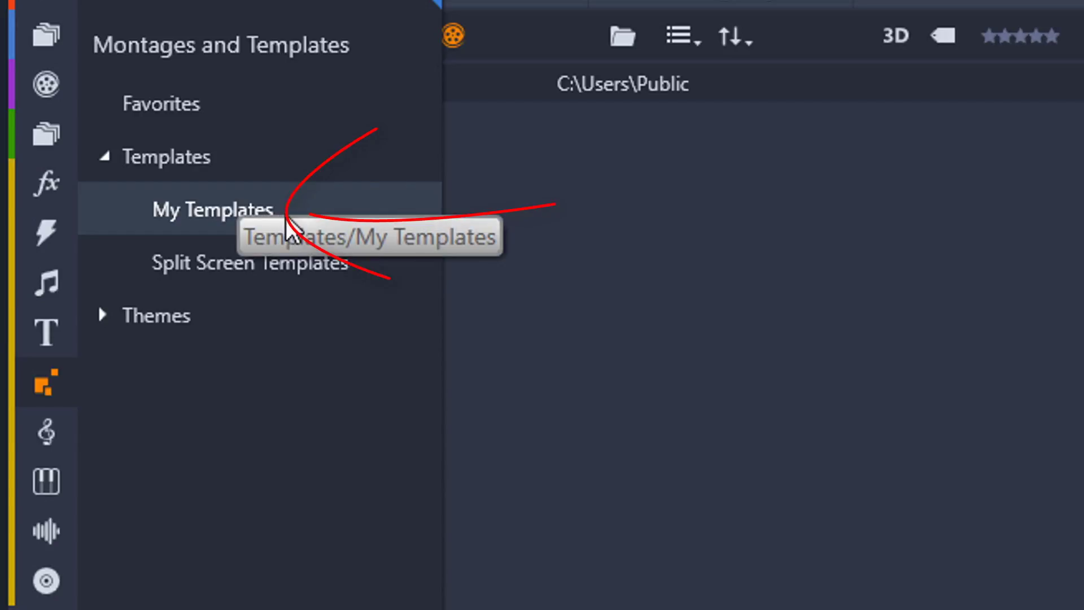
left_click(290, 224)
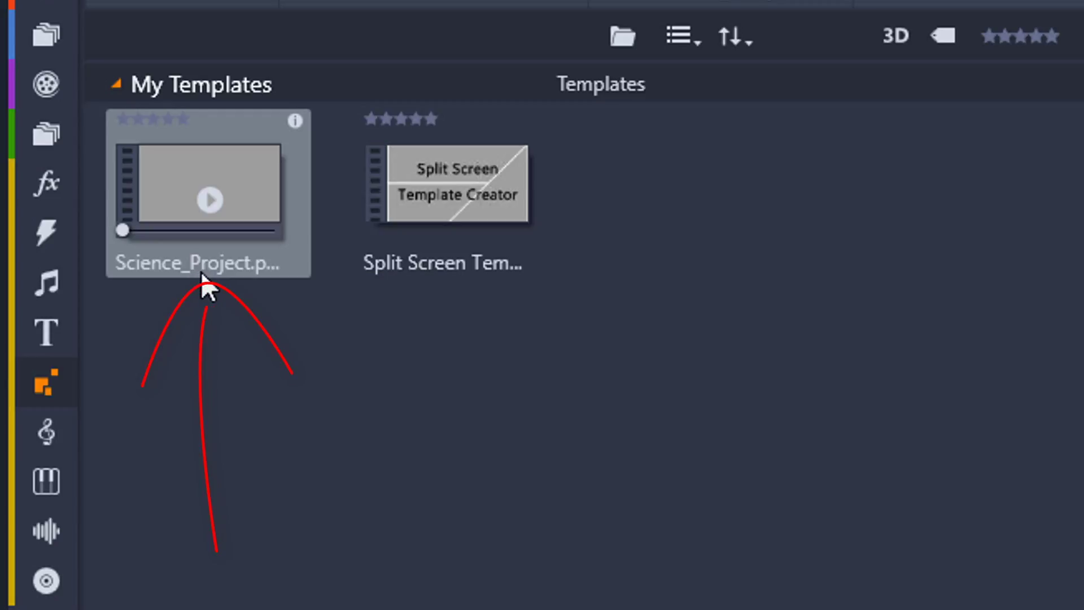
double_click(169, 174)
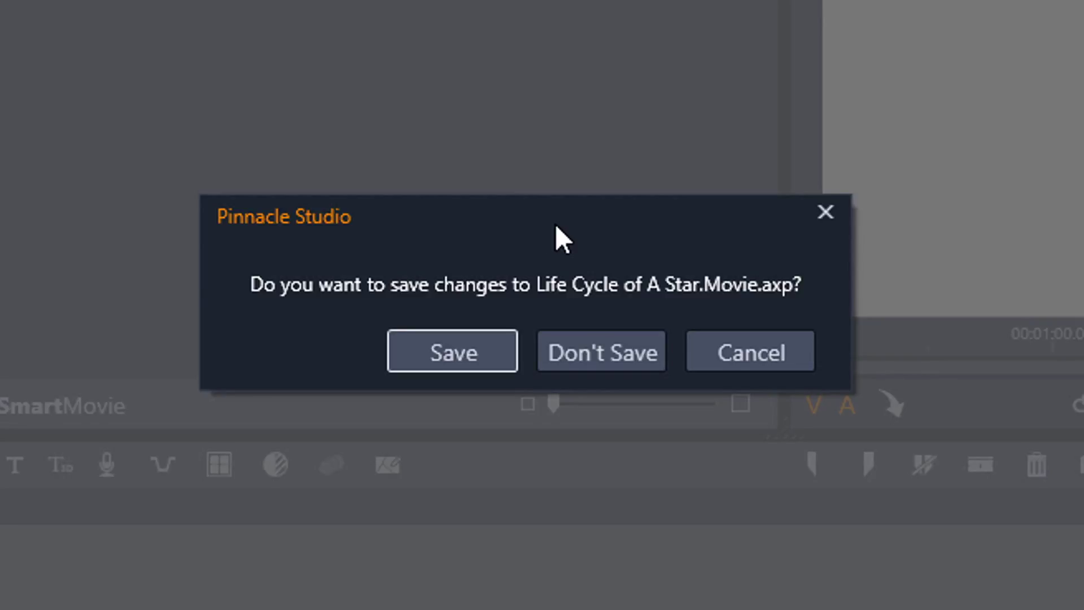
Step: Choose Don't Save for Life Cycle of A Star.Movie.axp so Science_Project loads
left_click(615, 341)
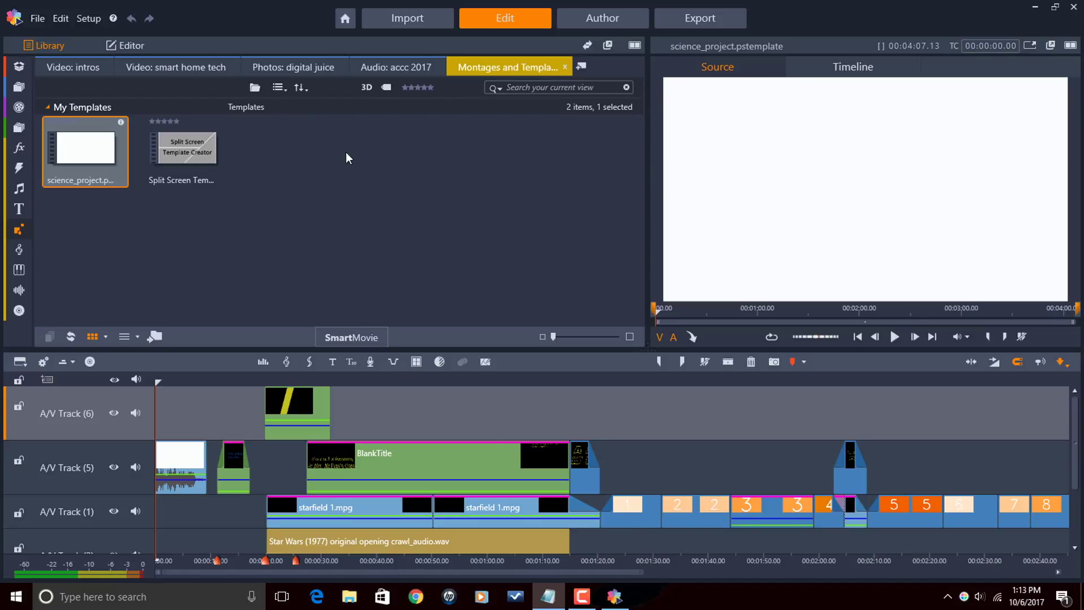
Step: Show Photos: digital juice, try Color_Angles_JDC03.png on the timeline, then drag it back off
left_click(302, 69)
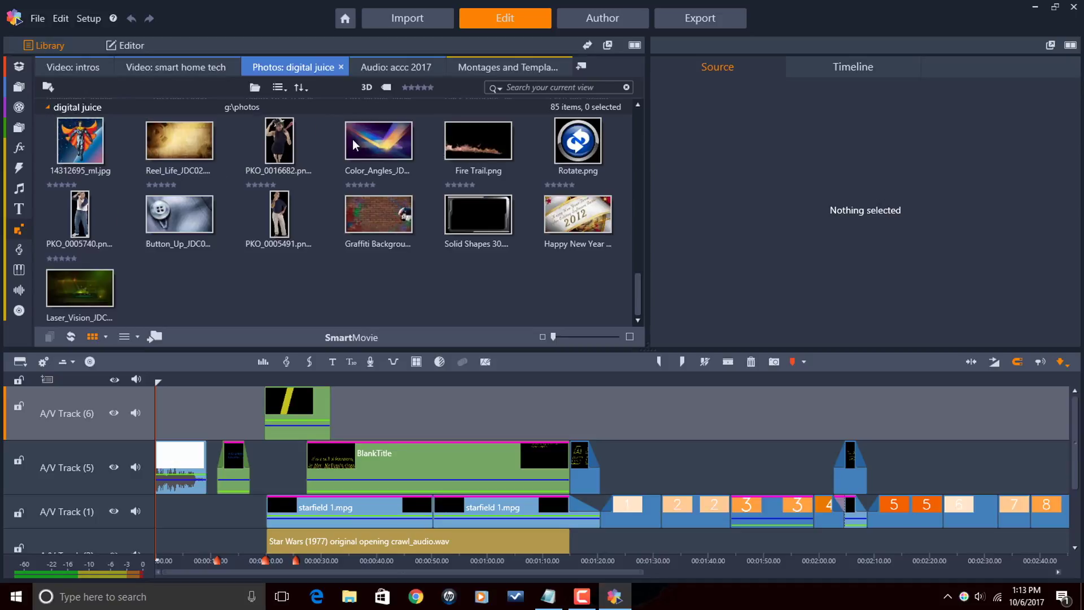
left_click(389, 134)
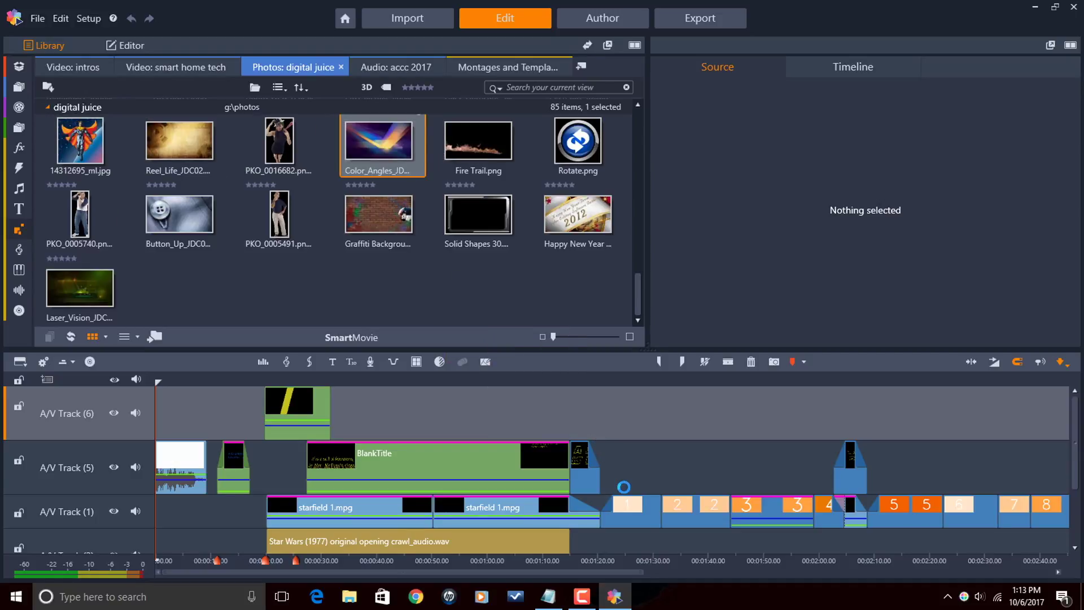
mouse_move(623, 486)
left_mouse_down()
mouse_move(643, 510)
mouse_move(646, 468)
mouse_move(646, 504)
mouse_move(632, 460)
mouse_move(634, 505)
mouse_move(621, 462)
left_mouse_up()
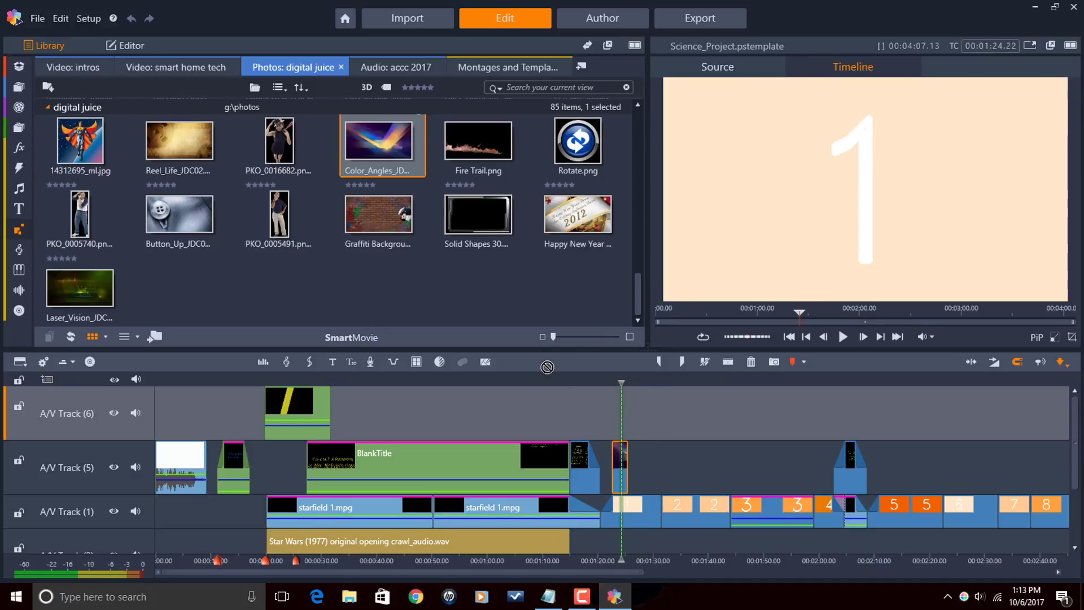
left_click_drag(547, 367, 446, 281)
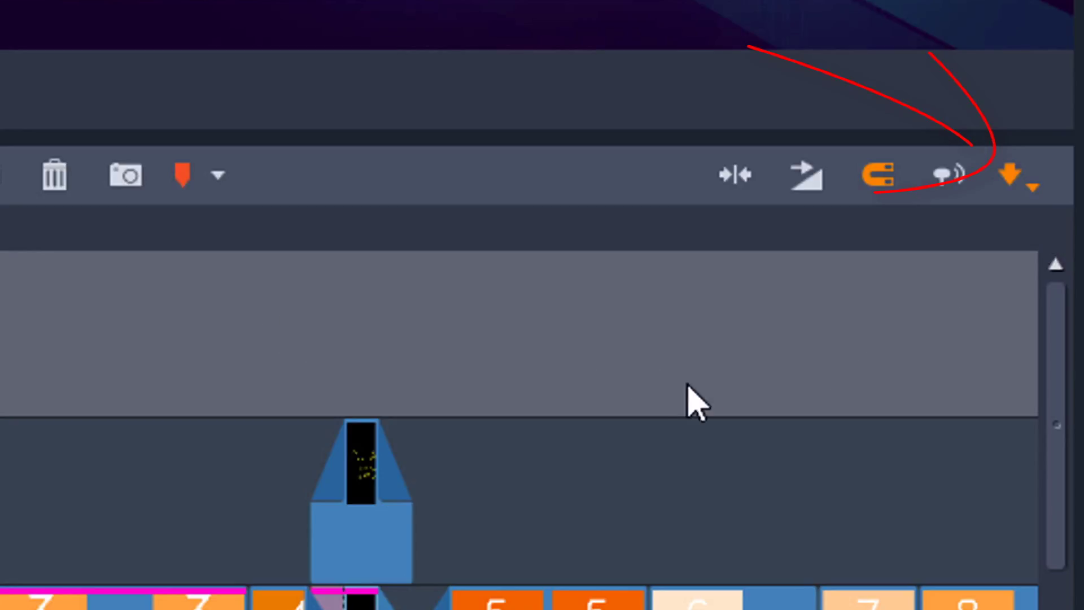
Step: Switch the timeline editing mode from Overwrite to Replace
left_click(1033, 187)
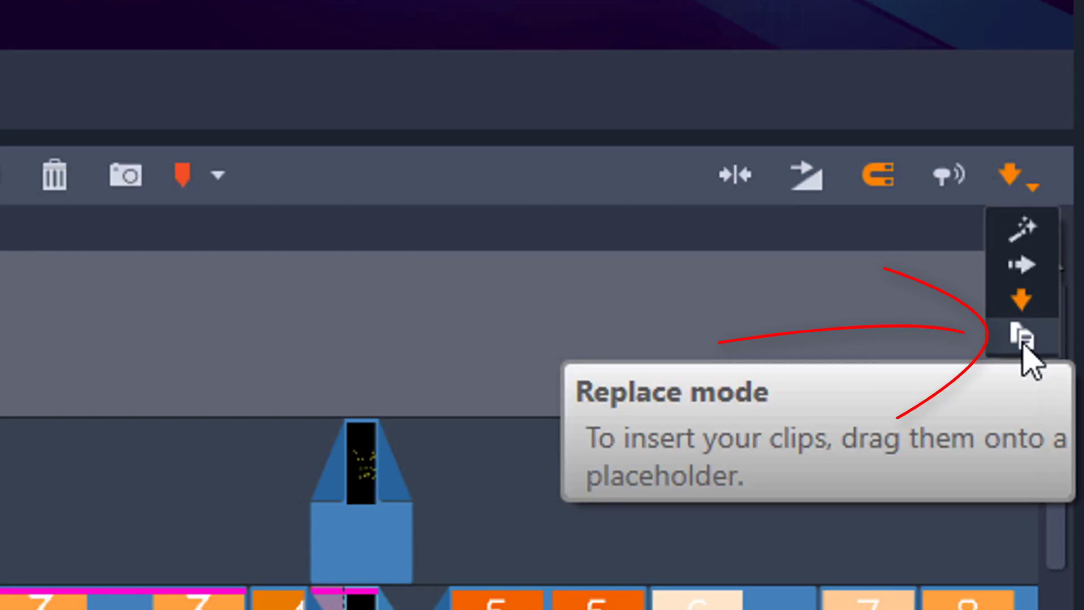
left_click(1023, 342)
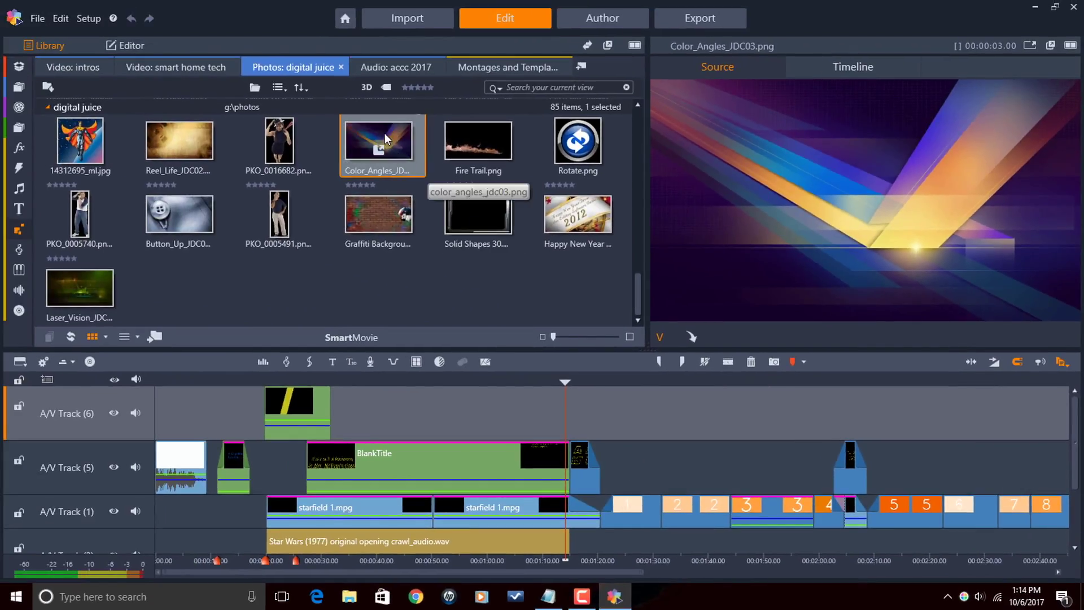
Step: Drop Color_Angles_JDC03.png, the reel photo, the green laser photo and Facebook.jpg into placeholders 1, 2, 3 and 5
left_click_drag(385, 133, 625, 512)
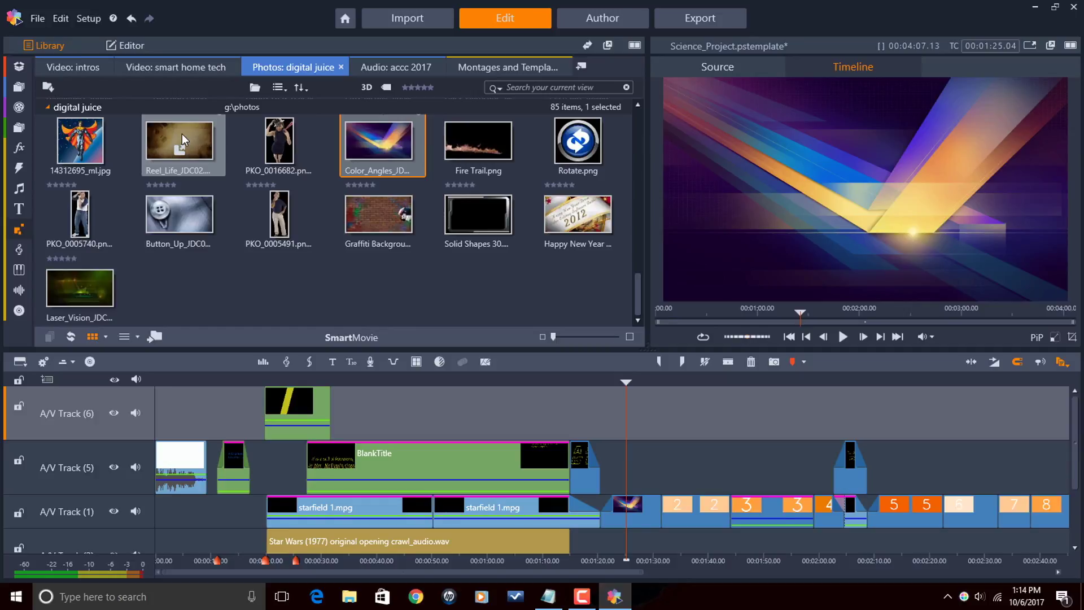
left_click_drag(182, 134, 678, 510)
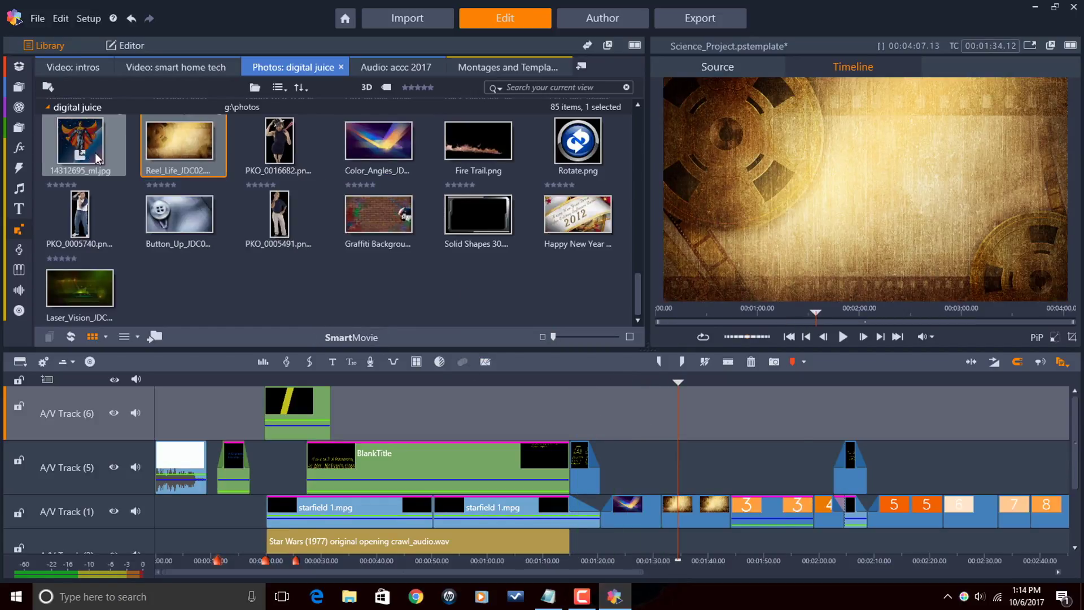
left_click_drag(79, 288, 824, 515)
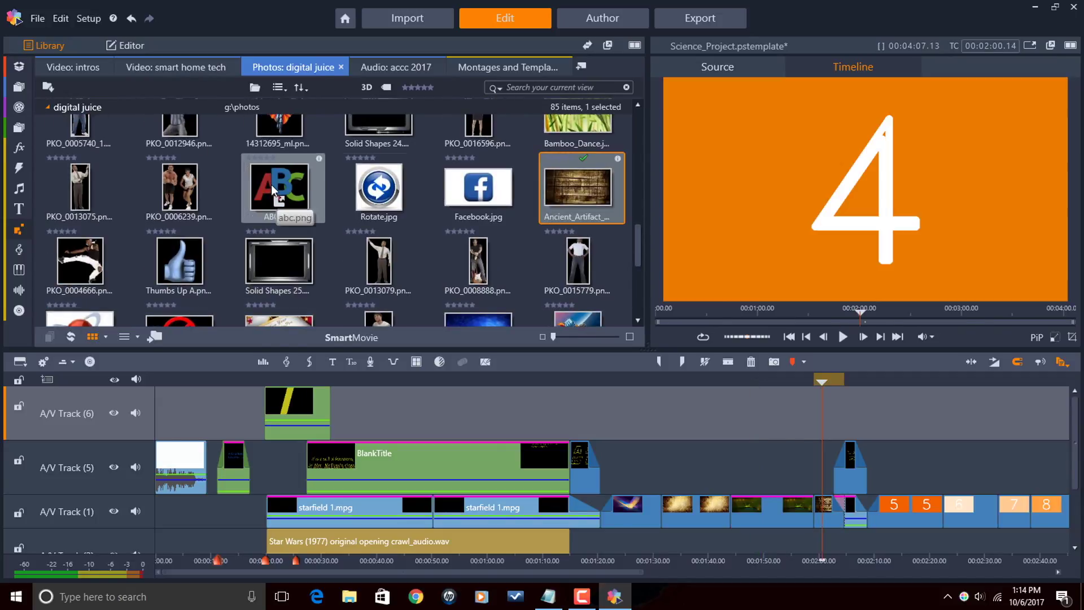
left_click_drag(478, 186, 909, 503)
Step: Scrub the playhead from the A STAR IS BORN title to preview where the first photo plays
scroll(636, 589, "right", 5)
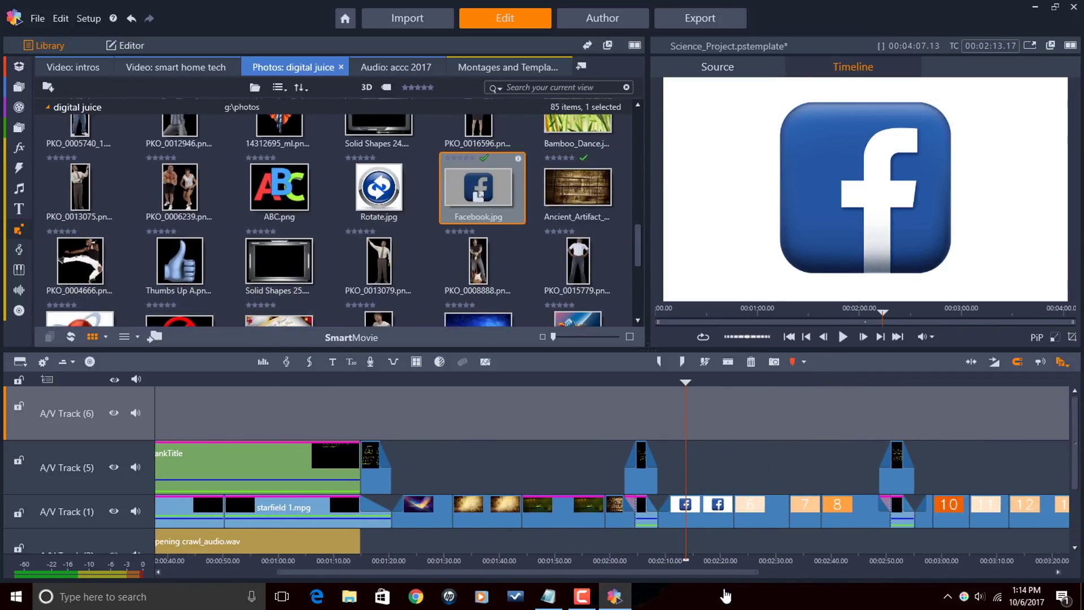
scroll(570, 504, "left", 1)
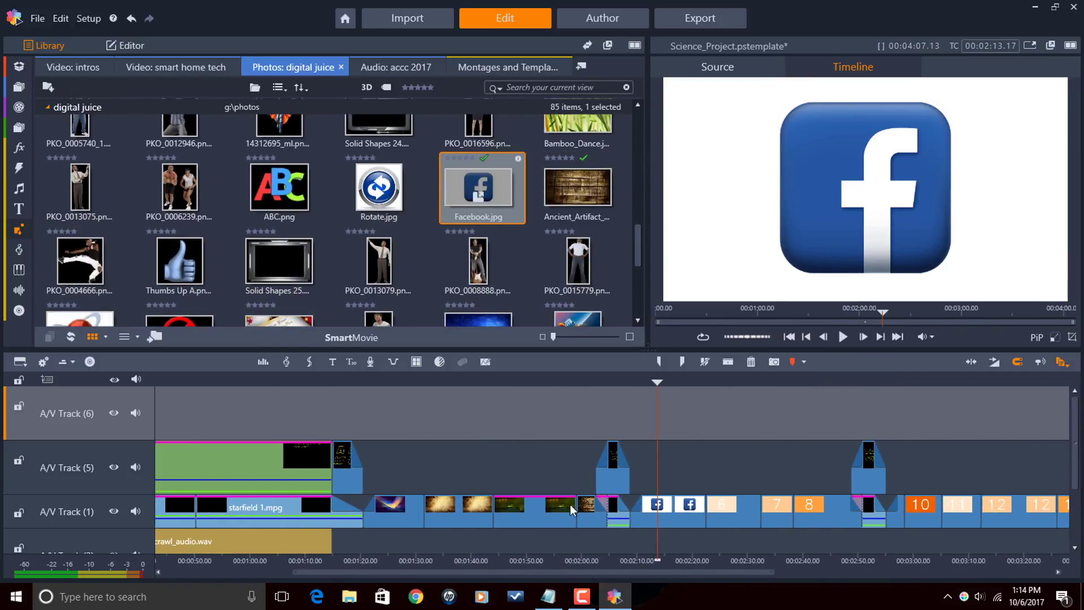
left_click(355, 381)
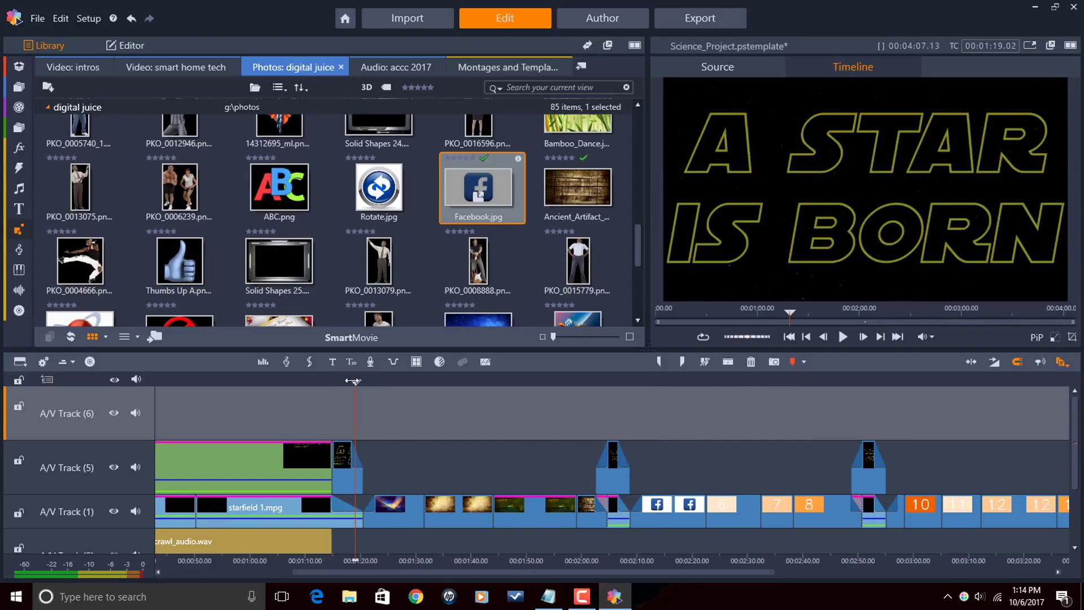
mouse_move(353, 381)
left_mouse_down()
mouse_move(525, 433)
mouse_move(910, 468)
mouse_move(949, 484)
mouse_move(261, 496)
mouse_move(573, 500)
mouse_move(993, 525)
mouse_move(740, 530)
left_mouse_up()
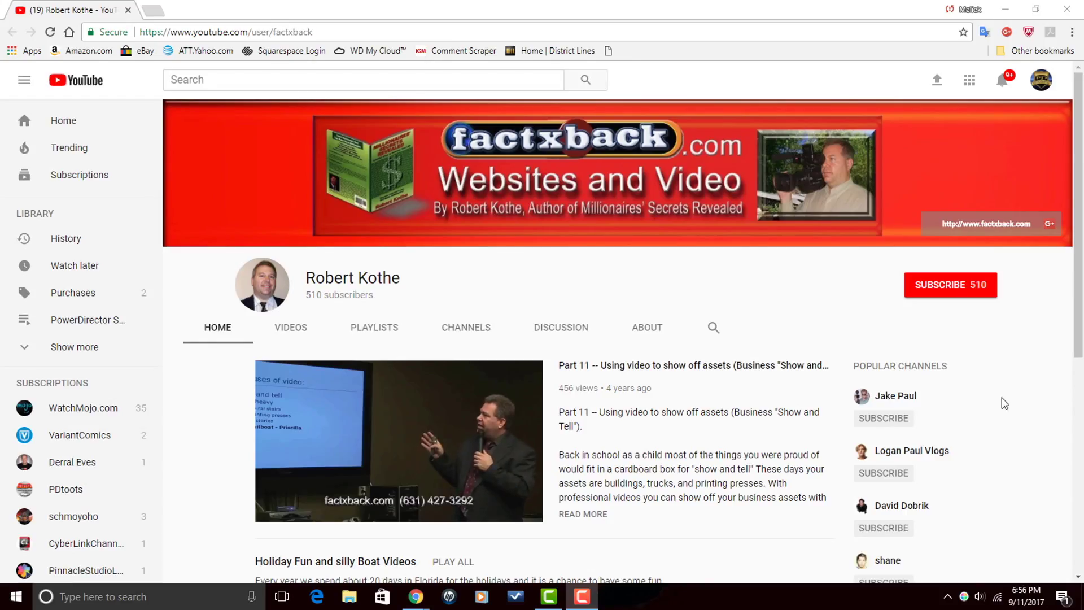
Step: Scroll the channel home page, then switch to its Videos listing and scroll through the uploads
left_click_drag(1079, 271, 1079, 478)
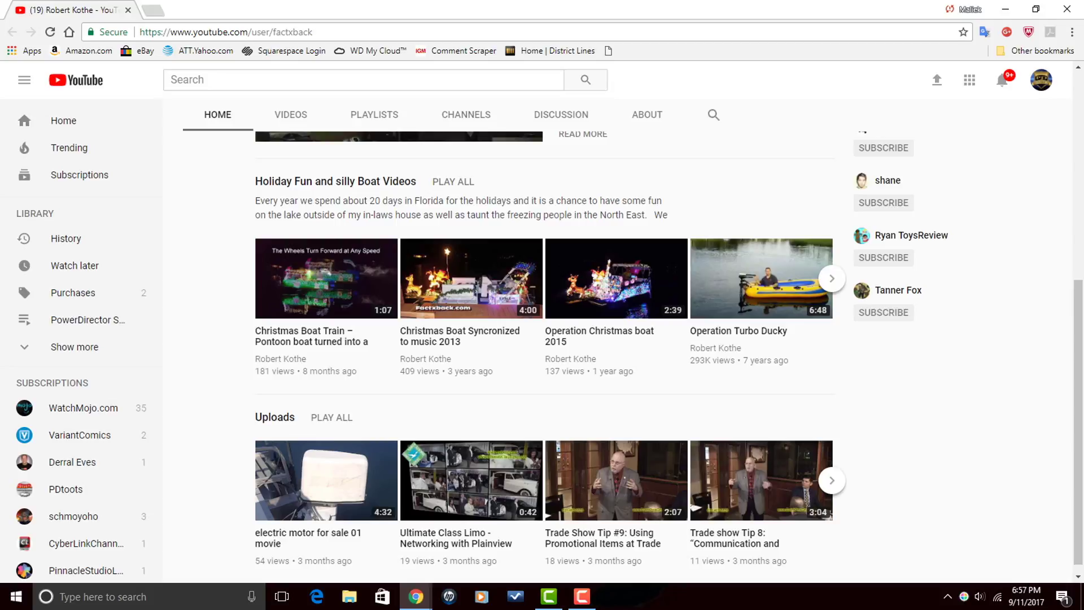
left_click_drag(1078, 442, 1064, 241)
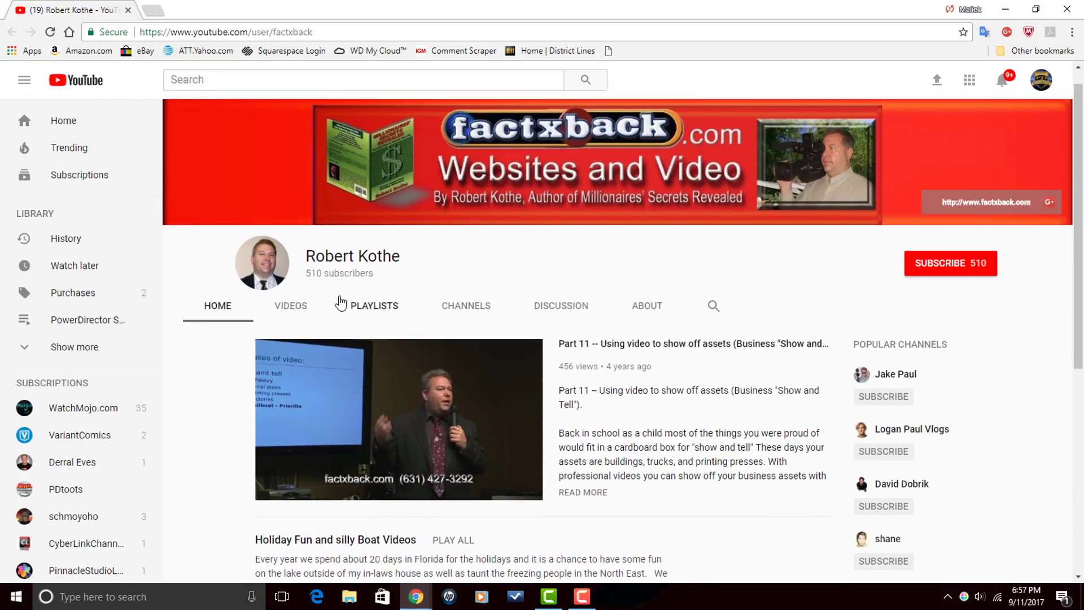
left_click(300, 307)
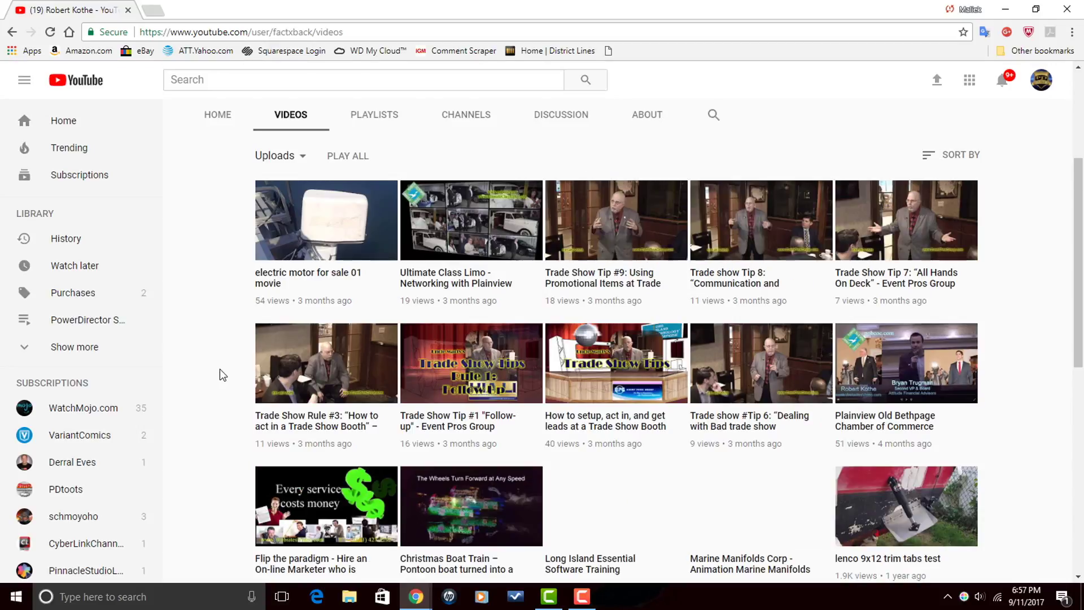
scroll(220, 377, "down", 6)
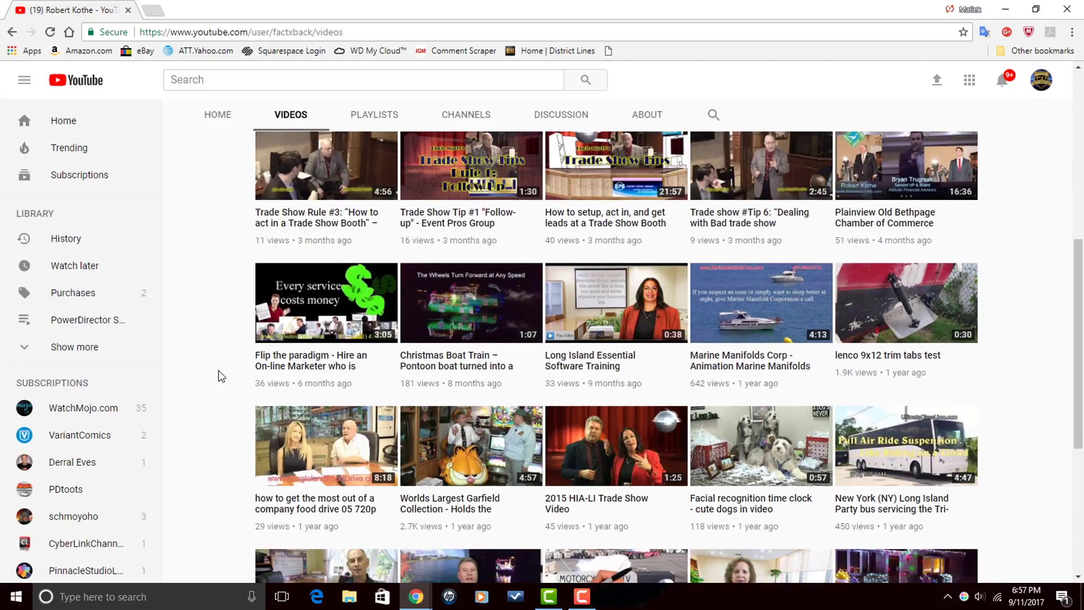
scroll(220, 377, "up", 6)
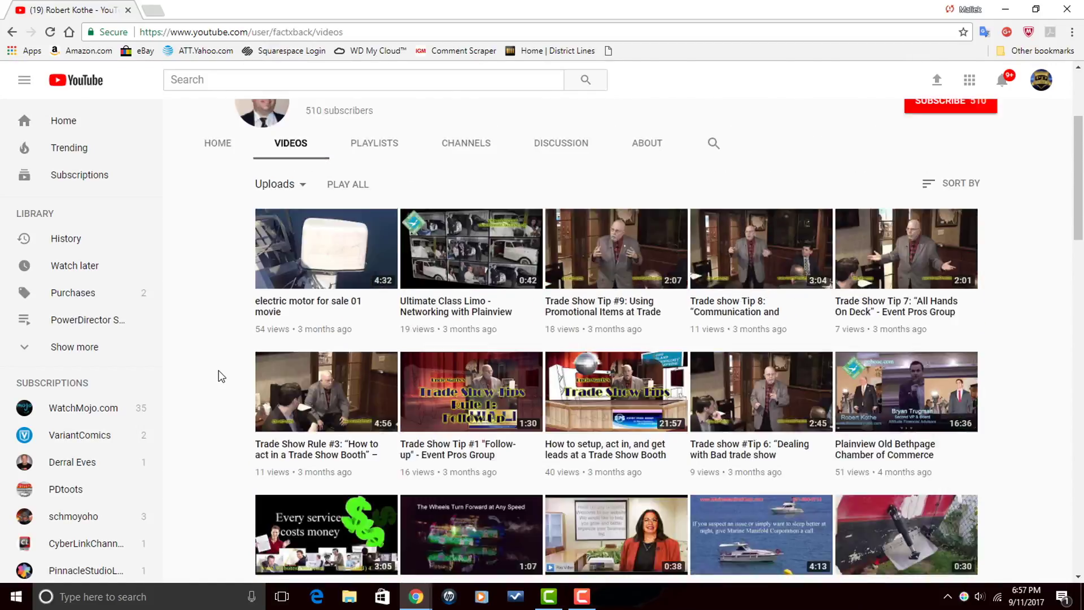